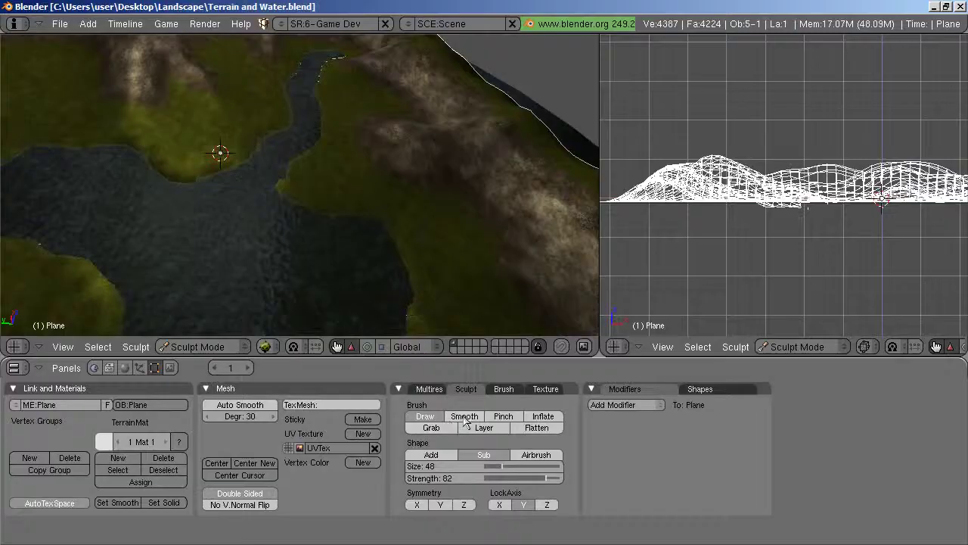
Select the Smooth sculpt brush for the terrain.
left_click(465, 416)
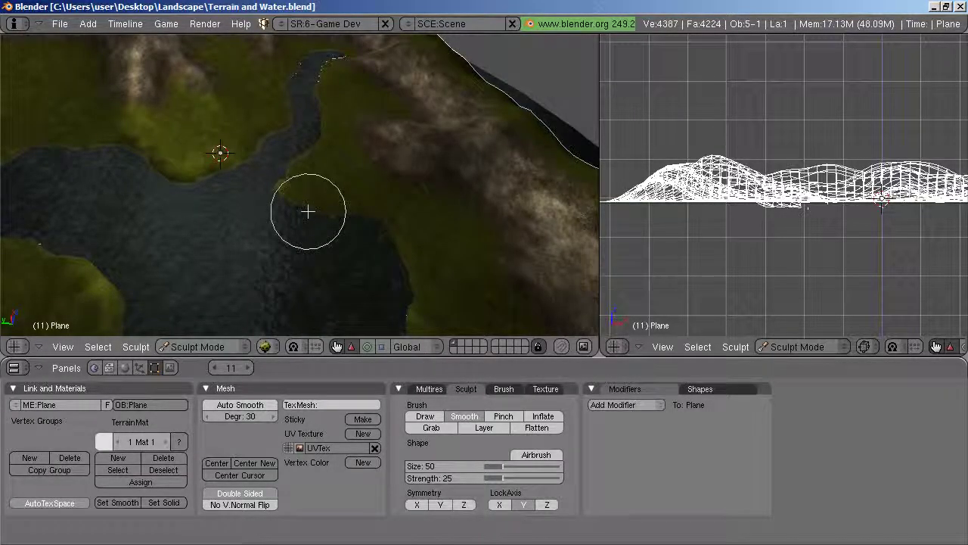
In a maximized 3D view, smooth the banks along the river mouth and water's edge.
key("ctrl+Up")
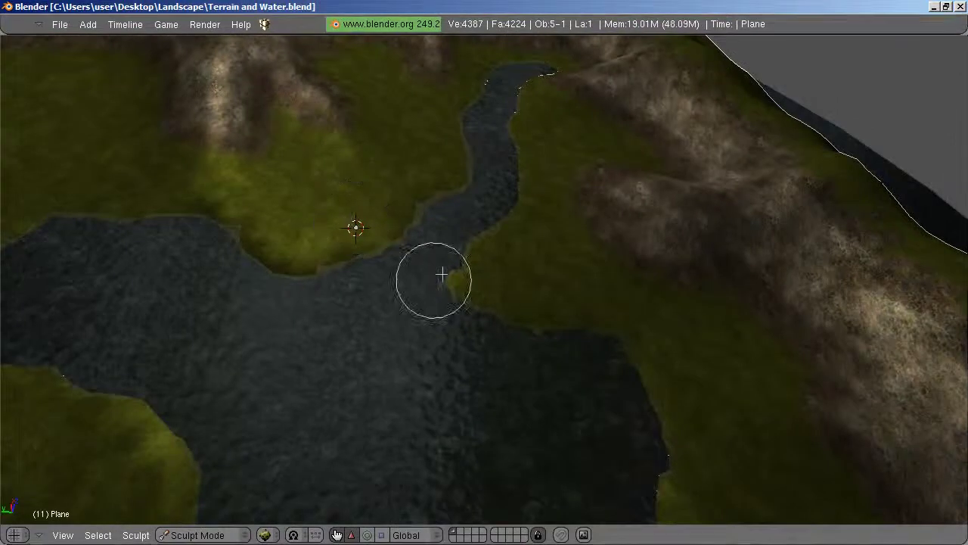
mouse_move(463, 271)
left_mouse_down()
mouse_move(493, 313)
mouse_move(621, 343)
mouse_move(618, 328)
mouse_move(540, 329)
mouse_move(668, 411)
mouse_move(671, 471)
mouse_move(665, 464)
left_mouse_up()
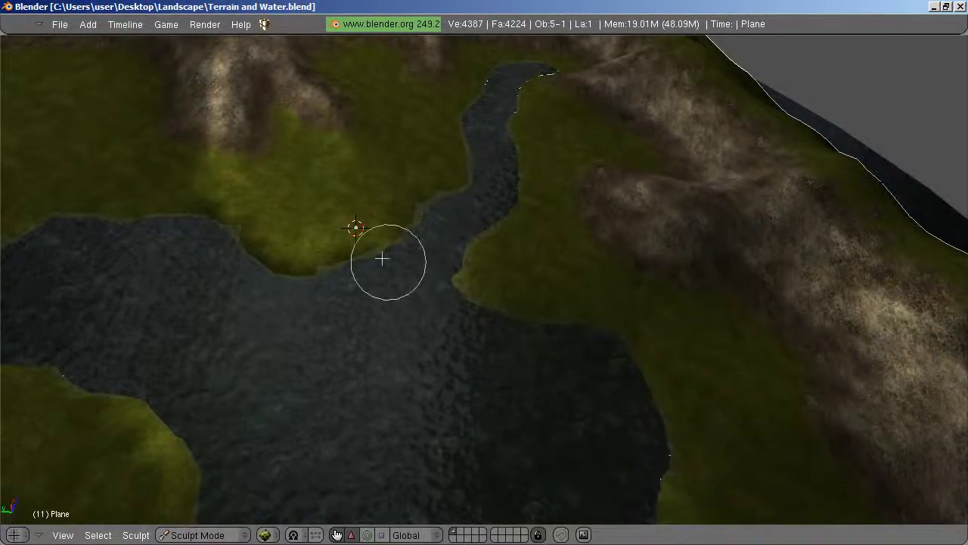
mouse_move(437, 199)
left_mouse_down()
mouse_move(389, 225)
mouse_move(381, 244)
mouse_move(288, 268)
mouse_move(228, 227)
mouse_move(67, 224)
left_mouse_up()
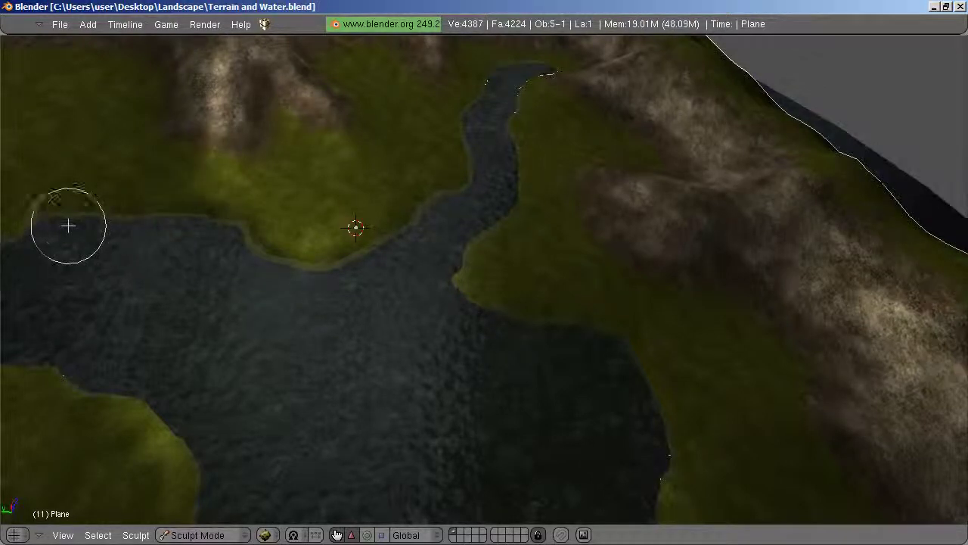
mouse_move(416, 237)
left_mouse_down()
mouse_move(411, 205)
mouse_move(450, 186)
mouse_move(496, 188)
mouse_move(502, 212)
mouse_move(457, 262)
mouse_move(464, 277)
mouse_move(525, 336)
mouse_move(532, 323)
mouse_move(625, 363)
mouse_move(660, 409)
mouse_move(666, 471)
left_mouse_up()
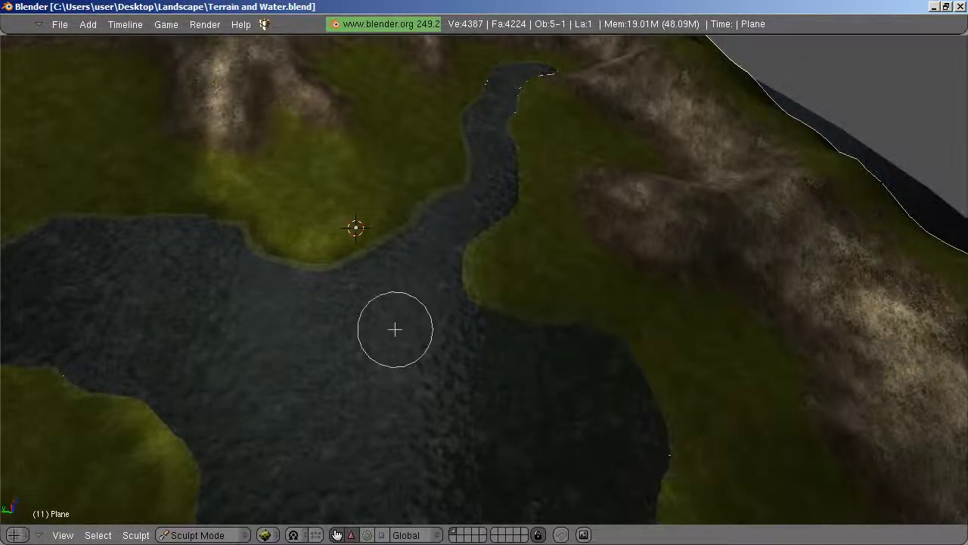
key("KP_8")
key("KP_8")
key("KP_8")
mouse_move(683, 379)
left_mouse_down()
mouse_move(666, 368)
mouse_move(671, 316)
mouse_move(669, 361)
mouse_move(625, 432)
mouse_move(675, 399)
mouse_move(659, 410)
mouse_move(557, 417)
mouse_move(480, 389)
mouse_move(431, 392)
left_mouse_up()
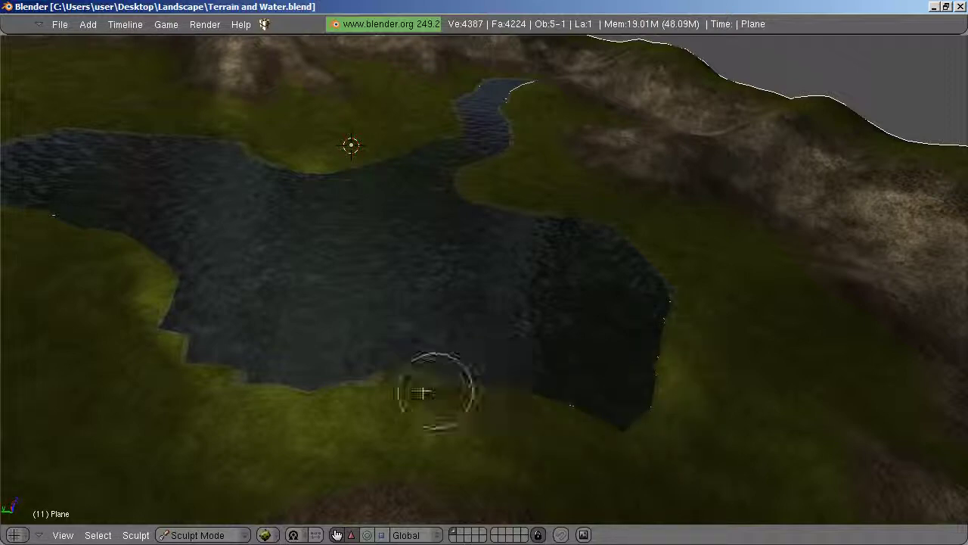
Smooth the pond's edges, its lower-left shoreline and inlet, and the river channel.
mouse_move(292, 277)
middle_mouse_down()
mouse_move(296, 333)
mouse_move(328, 370)
mouse_move(402, 398)
mouse_move(428, 422)
middle_mouse_up()
mouse_move(729, 371)
middle_mouse_down()
mouse_move(620, 230)
mouse_move(588, 307)
mouse_move(597, 296)
middle_mouse_up()
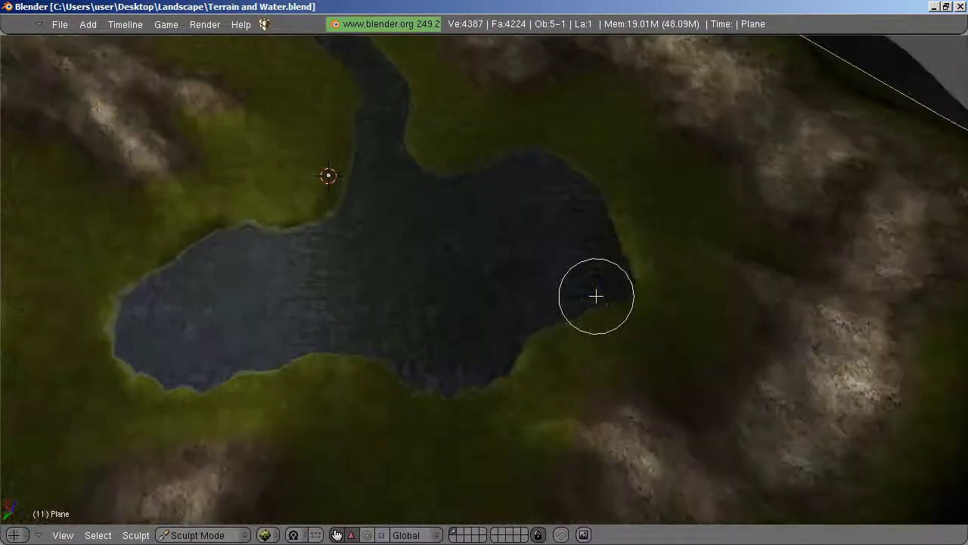
mouse_move(634, 293)
left_mouse_down()
mouse_move(640, 302)
mouse_move(538, 345)
mouse_move(517, 371)
mouse_move(444, 393)
mouse_move(376, 382)
mouse_move(414, 407)
mouse_move(277, 367)
mouse_move(151, 389)
mouse_move(119, 379)
mouse_move(108, 331)
mouse_move(118, 294)
mouse_move(184, 251)
mouse_move(132, 281)
mouse_move(245, 225)
mouse_move(328, 224)
mouse_move(245, 277)
mouse_move(151, 368)
mouse_move(379, 351)
mouse_move(322, 354)
mouse_move(493, 356)
mouse_move(543, 288)
left_mouse_up()
mouse_move(496, 164)
left_mouse_down()
mouse_move(156, 335)
mouse_move(395, 175)
left_mouse_up()
mouse_move(365, 129)
left_mouse_down()
mouse_move(638, 190)
mouse_move(464, 395)
mouse_move(247, 382)
mouse_move(255, 388)
mouse_move(313, 356)
mouse_move(156, 368)
mouse_move(115, 328)
mouse_move(388, 391)
mouse_move(266, 383)
mouse_move(253, 320)
mouse_move(406, 353)
mouse_move(292, 270)
mouse_move(335, 212)
mouse_move(253, 287)
mouse_move(397, 249)
mouse_move(430, 201)
mouse_move(489, 201)
mouse_move(507, 415)
left_mouse_up()
mouse_move(284, 336)
left_mouse_down()
mouse_move(366, 109)
mouse_move(426, 249)
left_mouse_up()
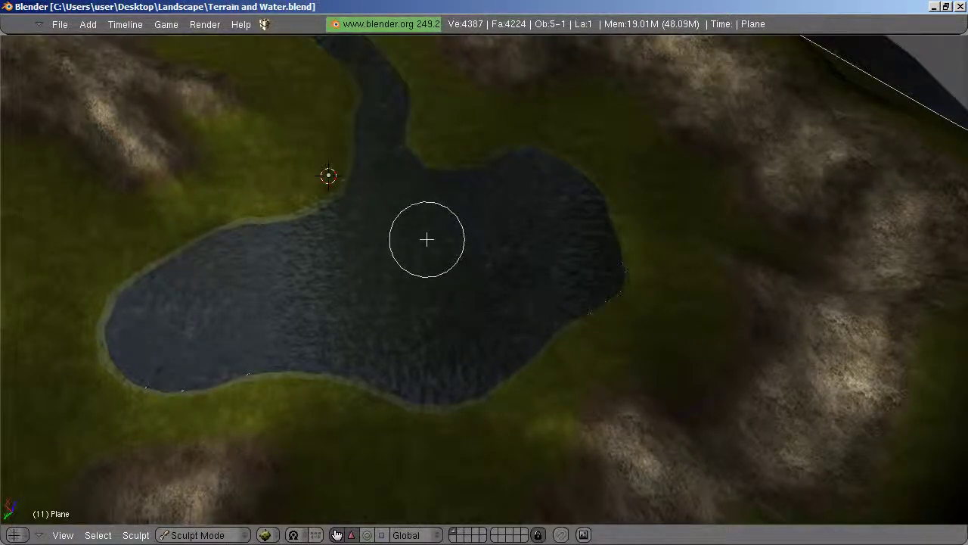
mouse_move(429, 233)
middle_mouse_down()
mouse_move(513, 522)
mouse_move(480, 428)
middle_mouse_up()
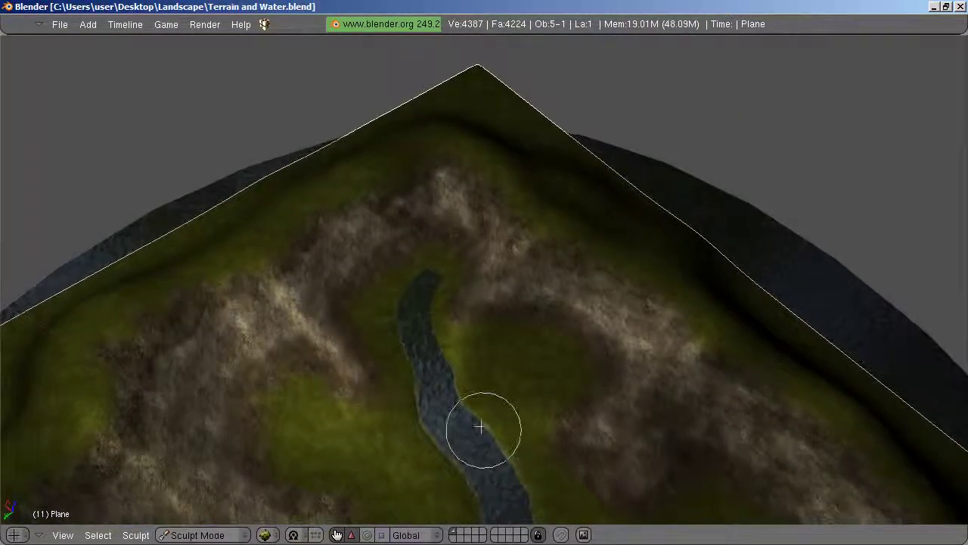
Sculpt the terrain around the river's top end, then restore the split layout with the side view.
scroll(481, 426, "up", 3)
scroll(462, 417, "up", 1)
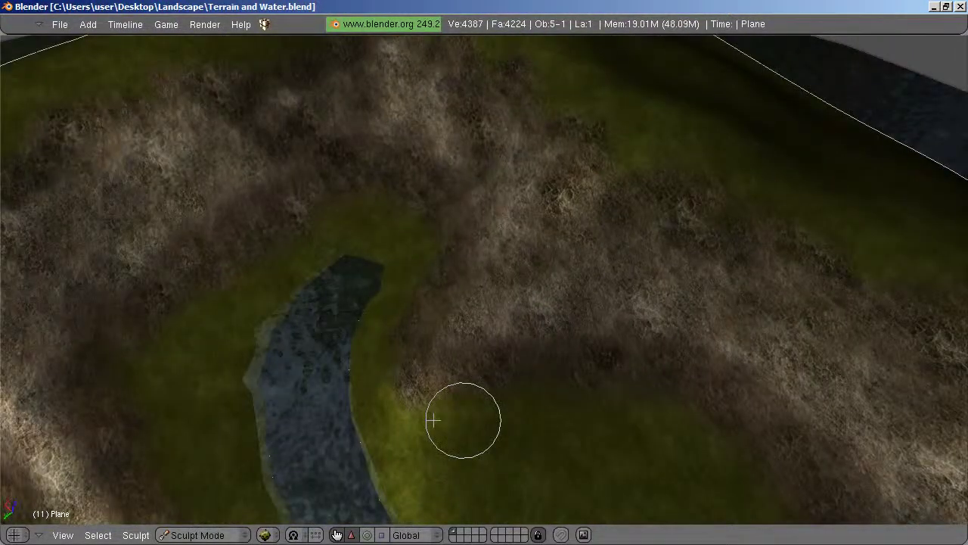
middle_click_drag(433, 420, 320, 275)
mouse_move(304, 290)
left_mouse_down()
mouse_move(320, 259)
mouse_move(311, 257)
mouse_move(299, 287)
mouse_move(208, 344)
left_mouse_up()
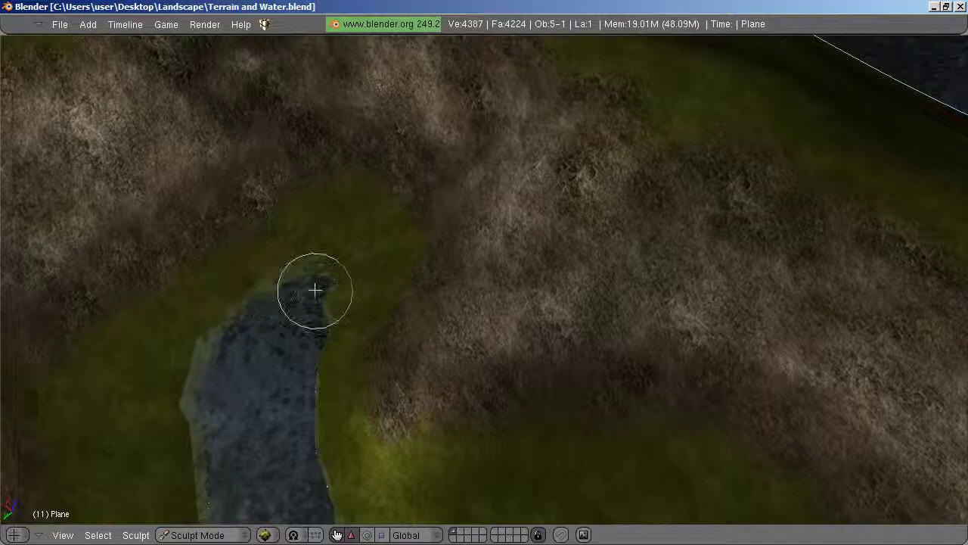
mouse_move(325, 465)
middle_mouse_down()
mouse_move(330, 375)
mouse_move(404, 402)
mouse_move(353, 353)
mouse_move(434, 315)
mouse_move(422, 277)
middle_mouse_up()
mouse_move(517, 325)
middle_mouse_down()
mouse_move(494, 330)
mouse_move(638, 325)
mouse_move(621, 299)
mouse_move(640, 292)
middle_mouse_up()
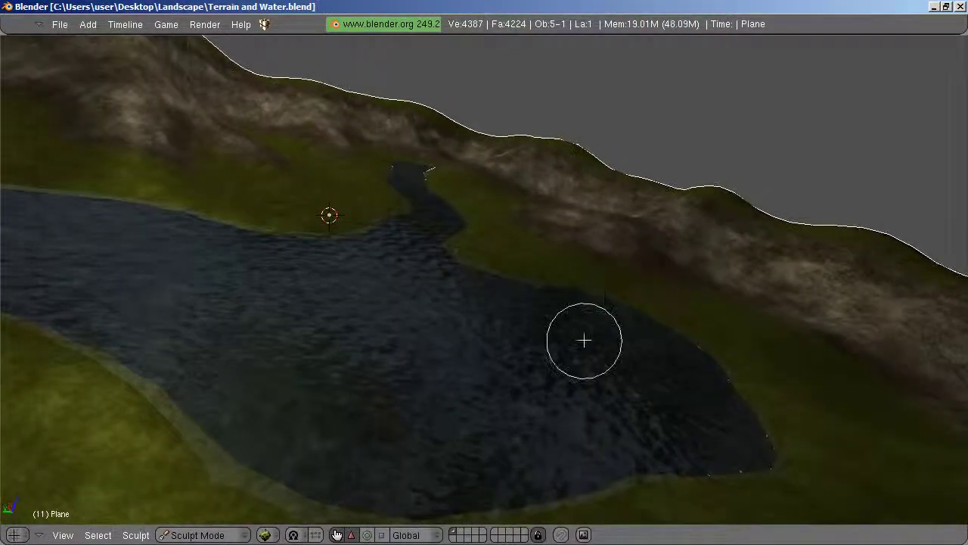
scroll(583, 339, "up", 2)
middle_click_drag(554, 370, 569, 371)
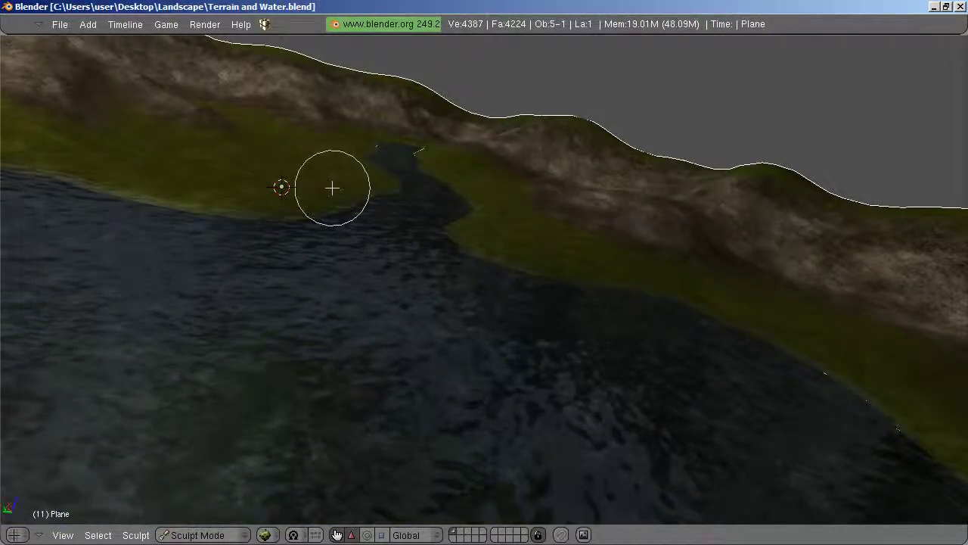
key("ctrl+Up")
left_click(245, 348)
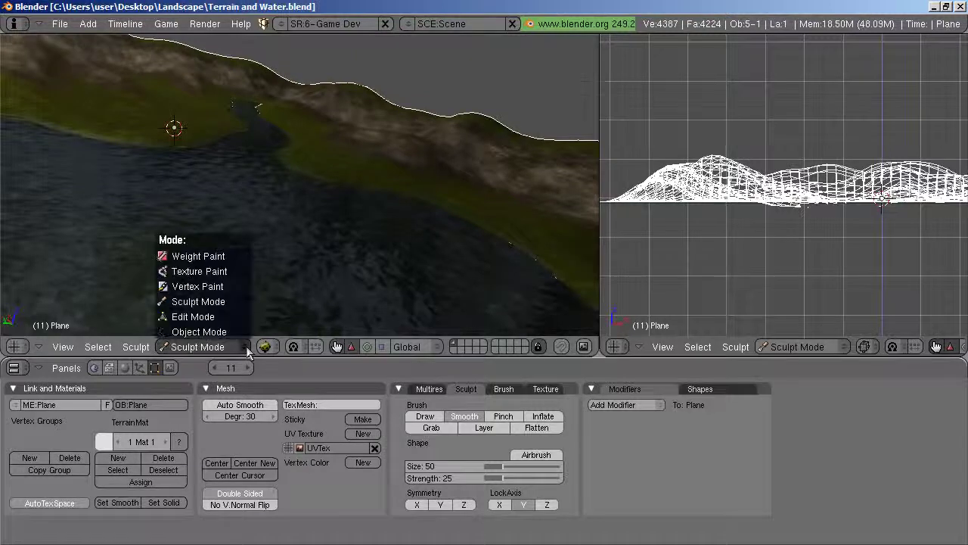
Switch the terrain to Object Mode, then run and stop a game-engine preview of the river scene.
left_click(201, 331)
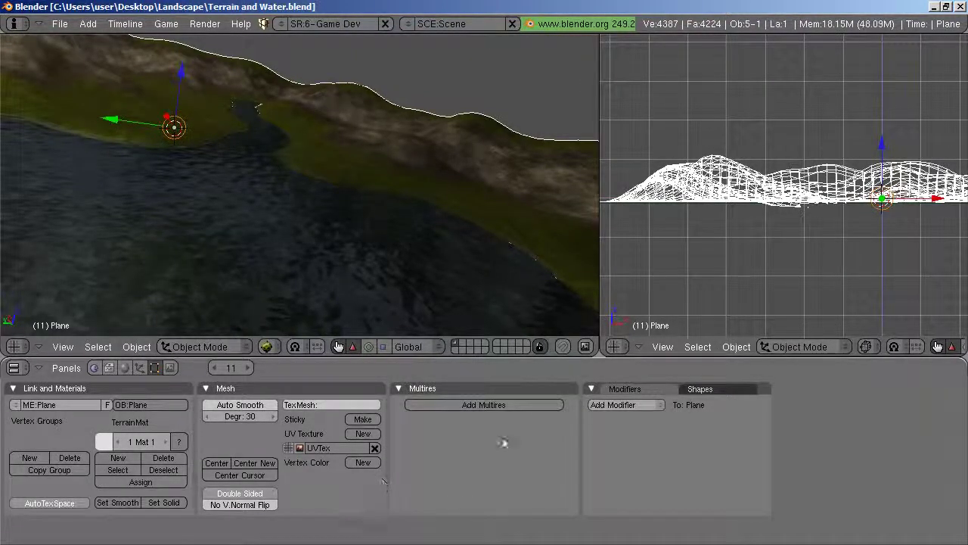
left_click(168, 23)
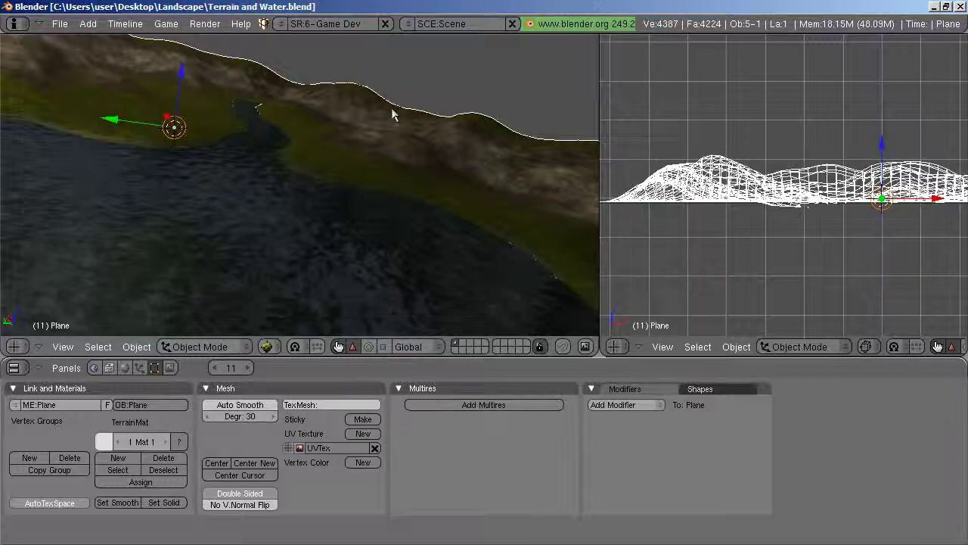
key("p")
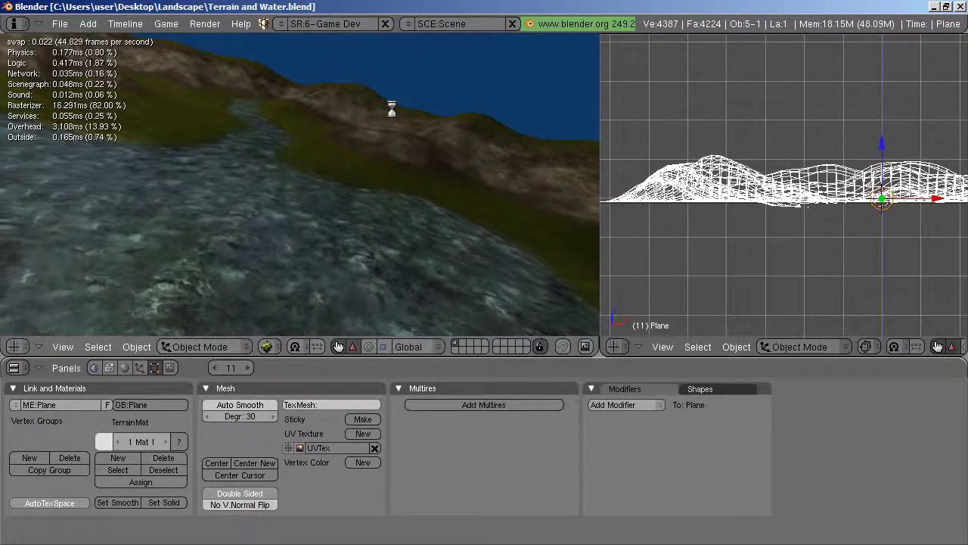
key("Escape")
middle_click_drag(205, 236, 380, 258)
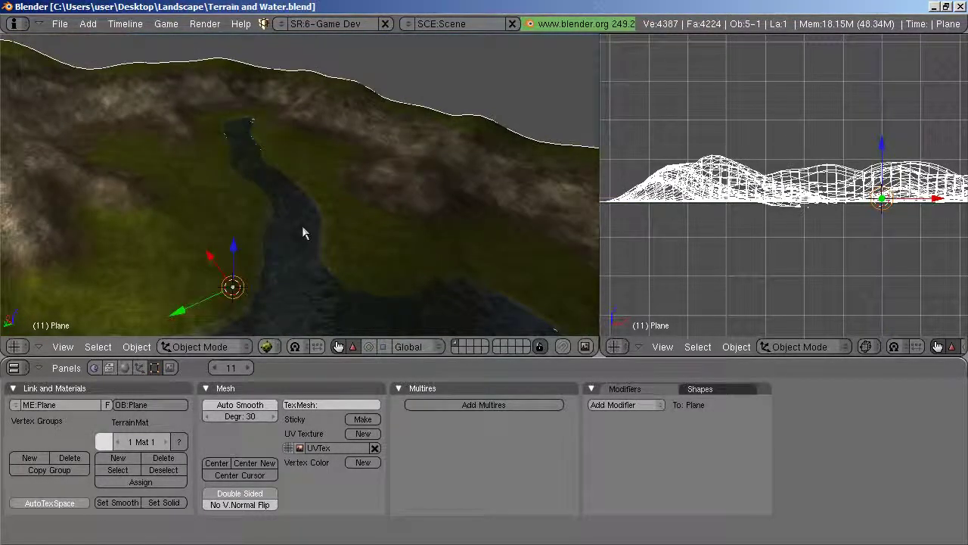
Show the terrain's material settings and turn the right view into a widened Node Editor.
left_click(126, 369)
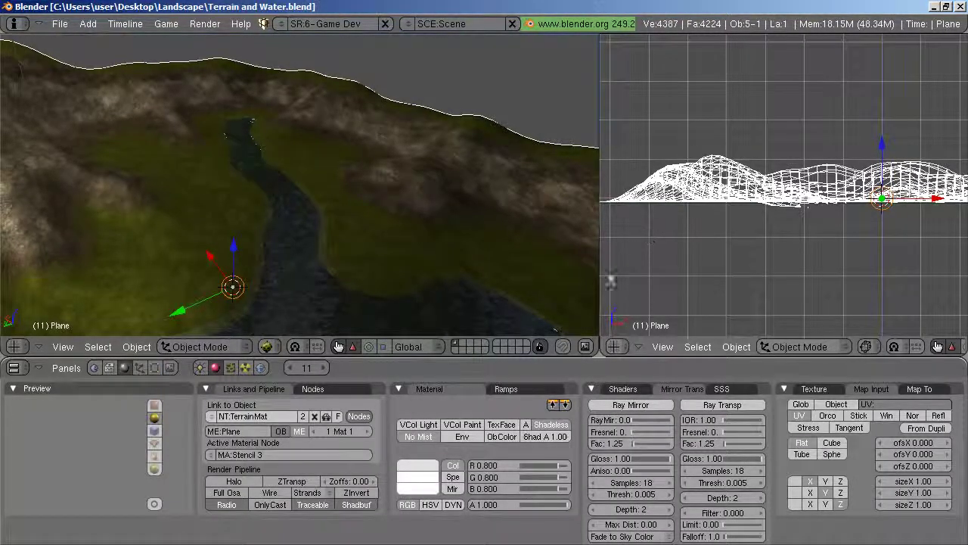
left_click(619, 347)
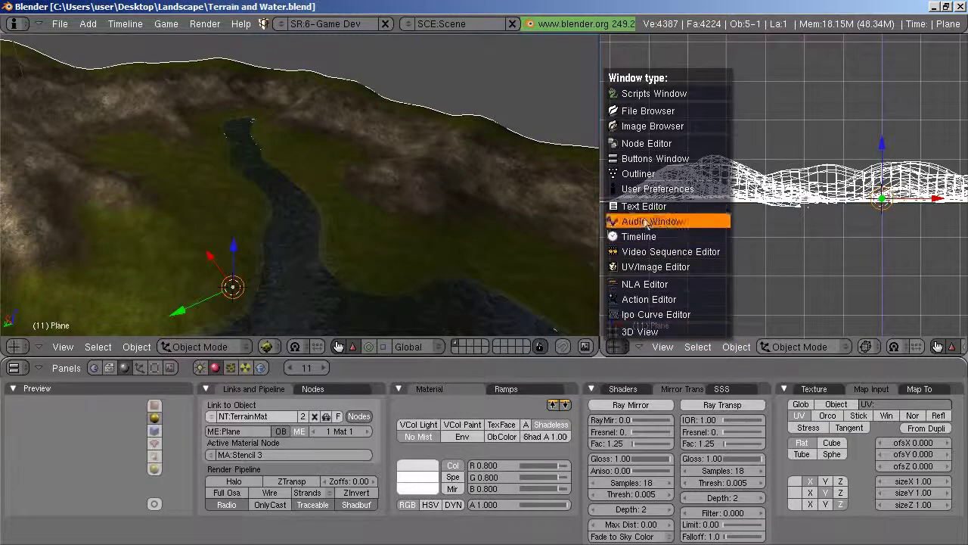
left_click(647, 143)
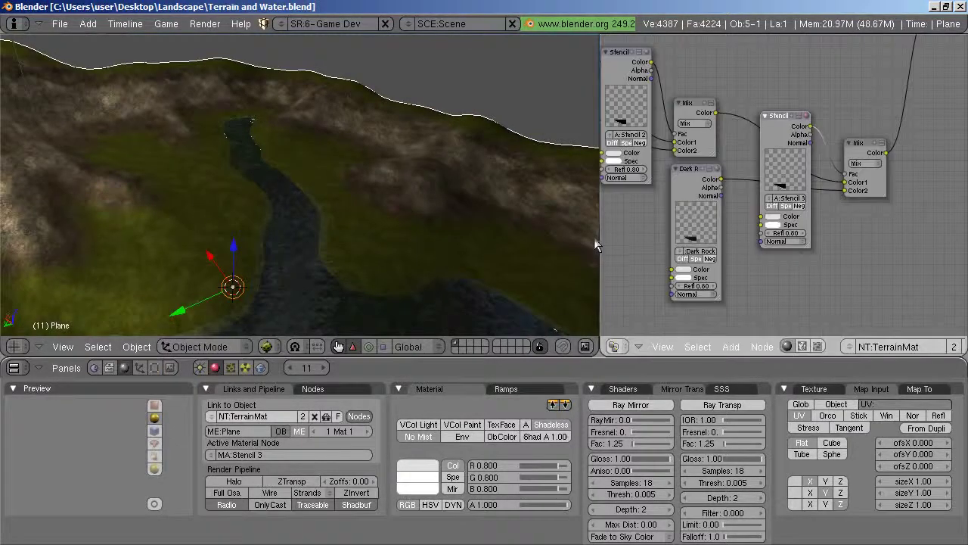
left_click_drag(600, 246, 448, 256)
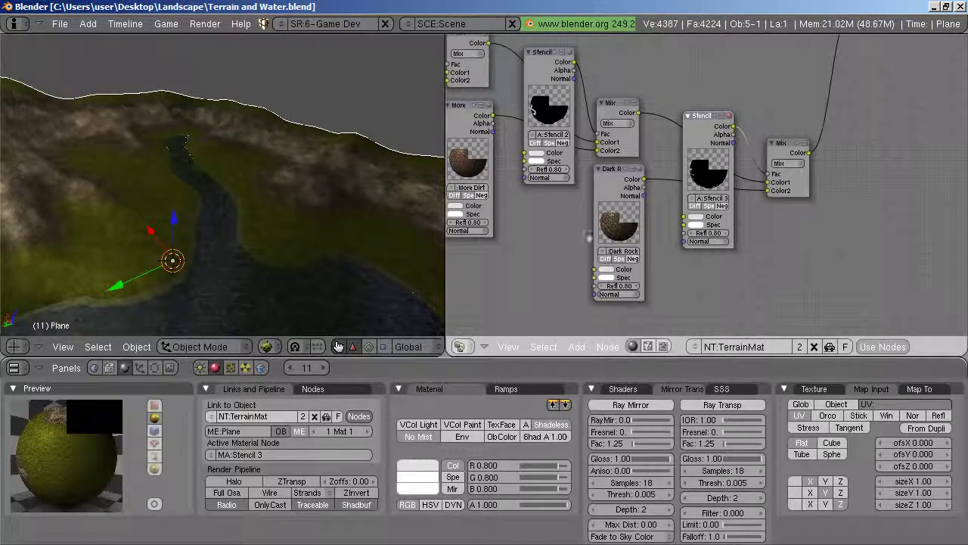
Pan across the TerrainMat node chain and move the Output node further right.
middle_click_drag(532, 248, 521, 268)
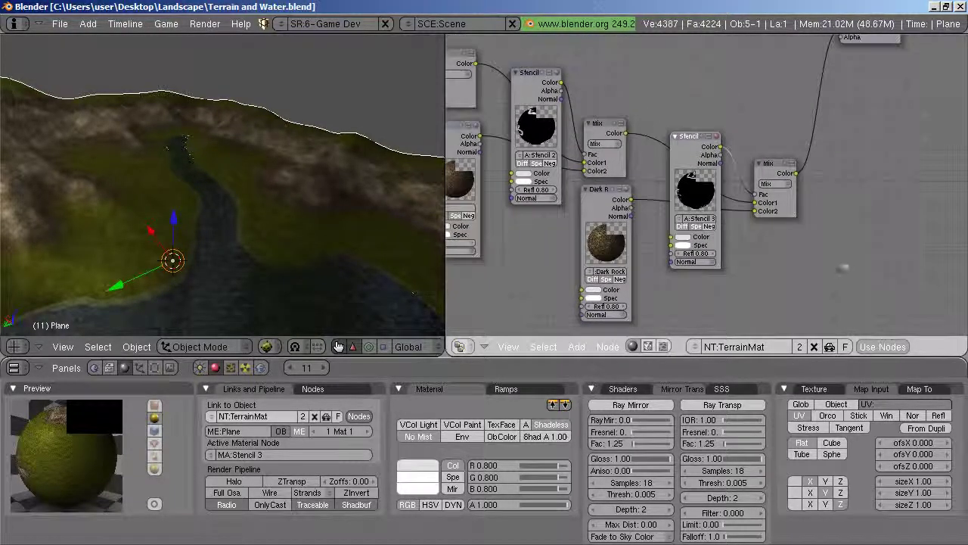
middle_click_drag(832, 265, 751, 308)
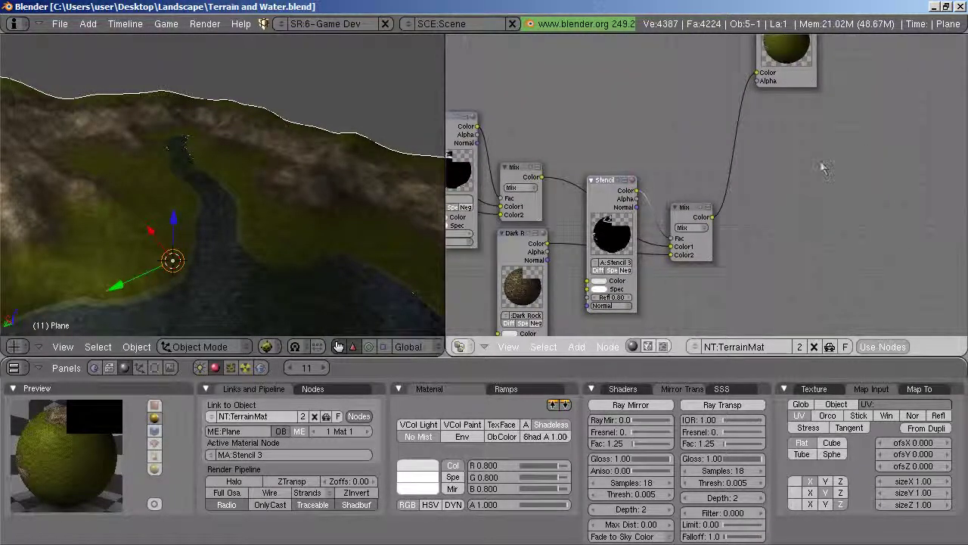
middle_click_drag(825, 168, 783, 177)
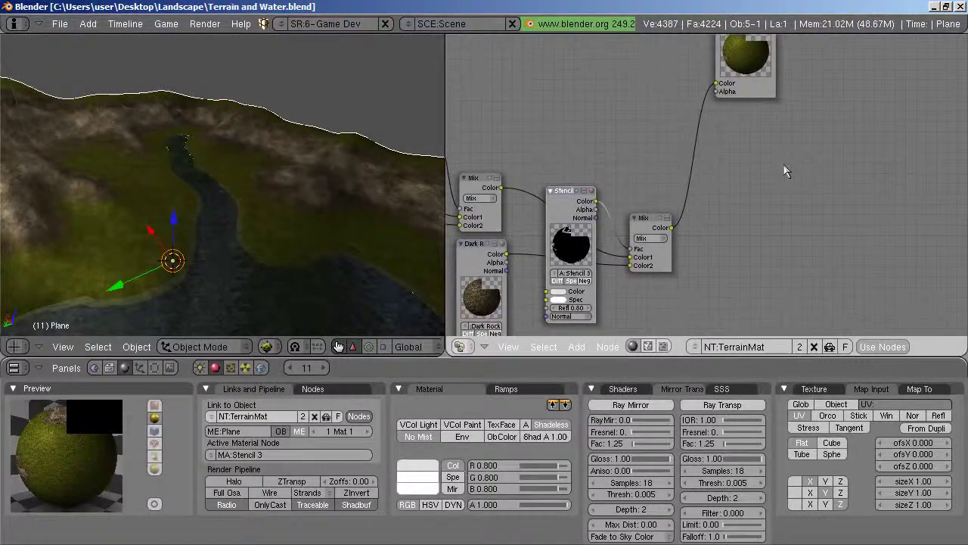
scroll(787, 171, "down", 1)
middle_click_drag(804, 150, 803, 189)
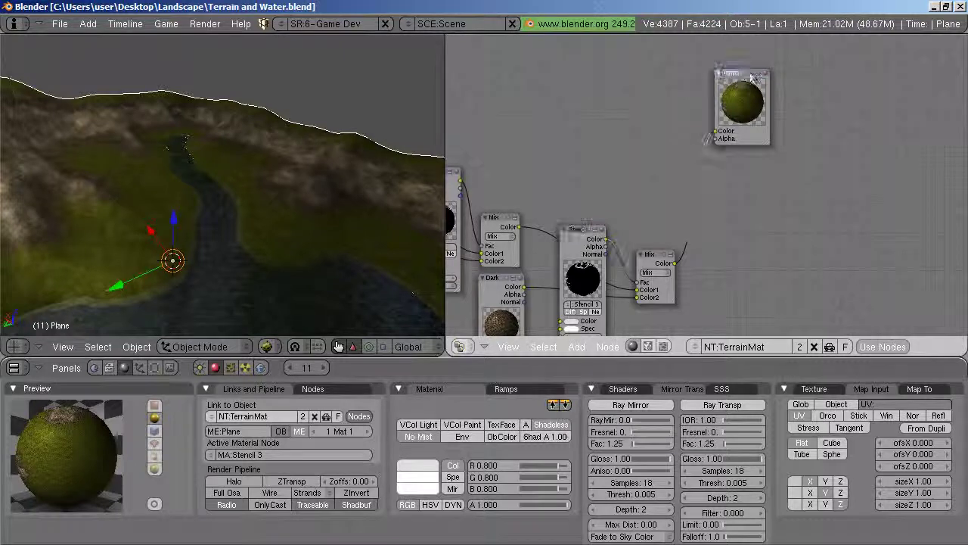
left_click_drag(739, 76, 930, 72)
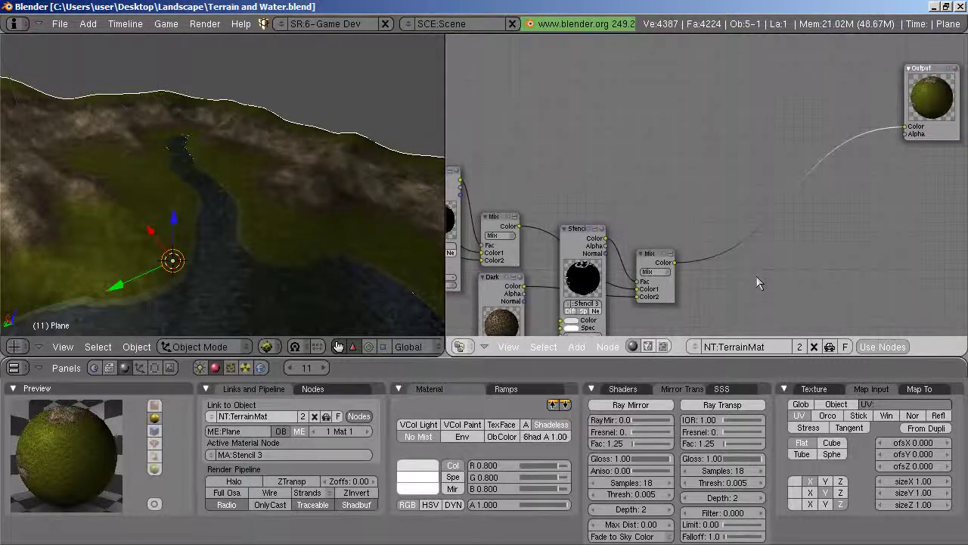
middle_click_drag(756, 276, 744, 197)
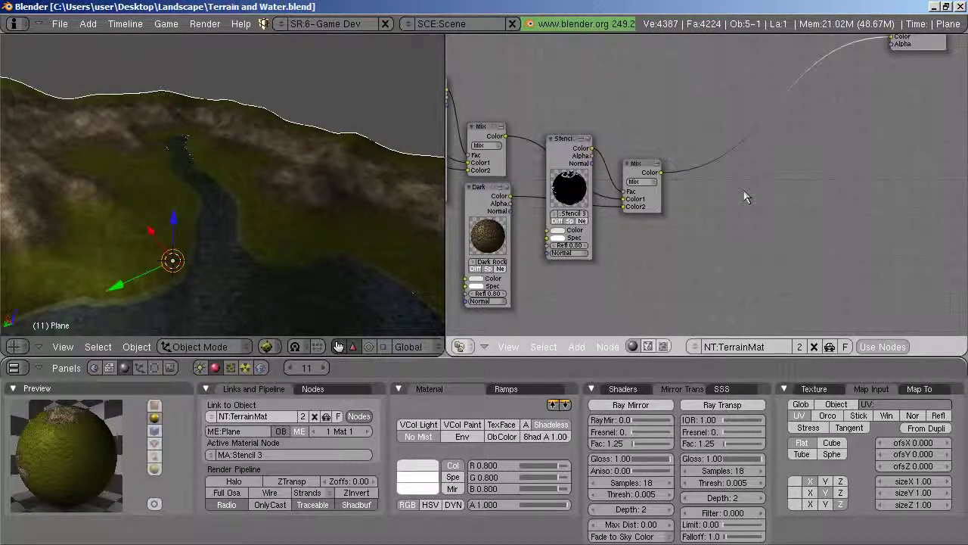
left_click(576, 348)
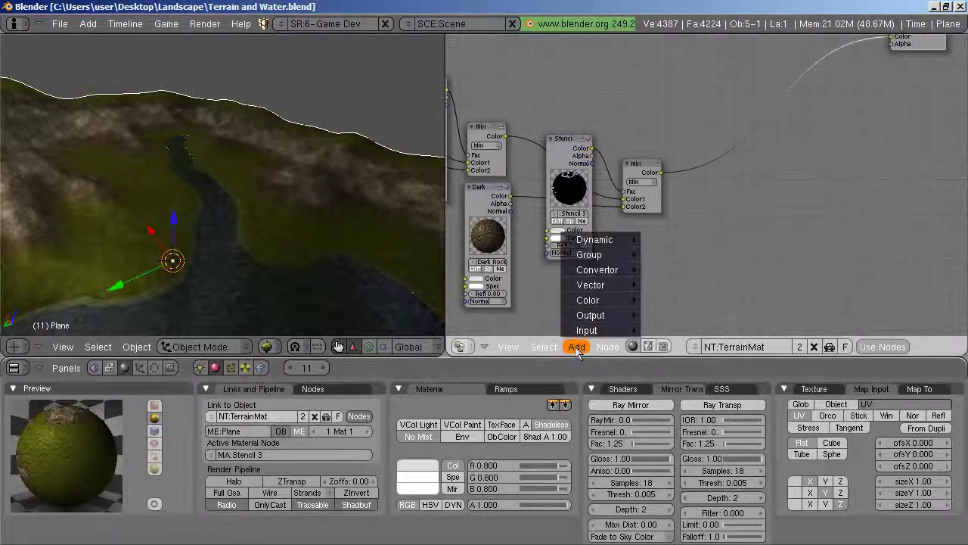
mouse_move(587, 331)
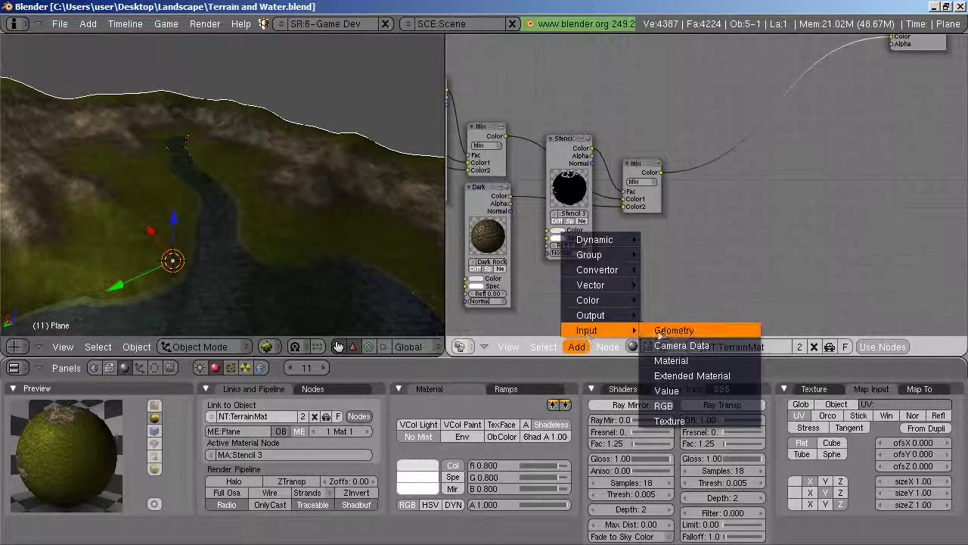
Add a Material node below the Mix node with a new material named 'Shore Line Dirt'.
left_click(669, 363)
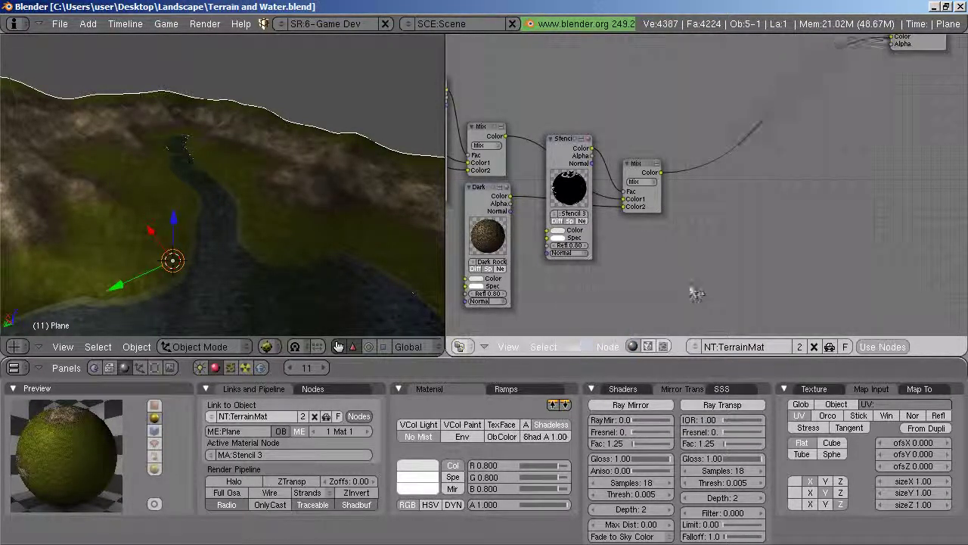
middle_click_drag(746, 300, 747, 242)
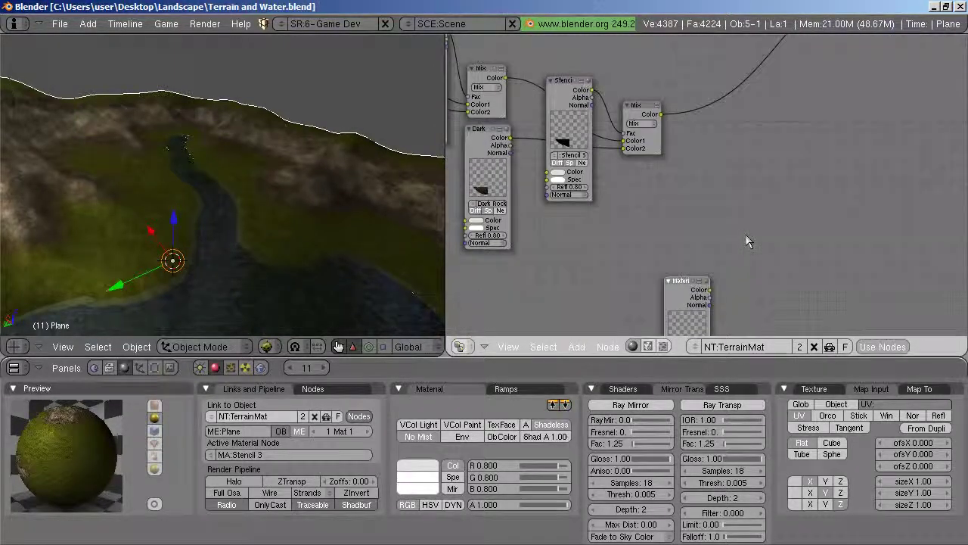
left_click_drag(693, 294, 642, 174)
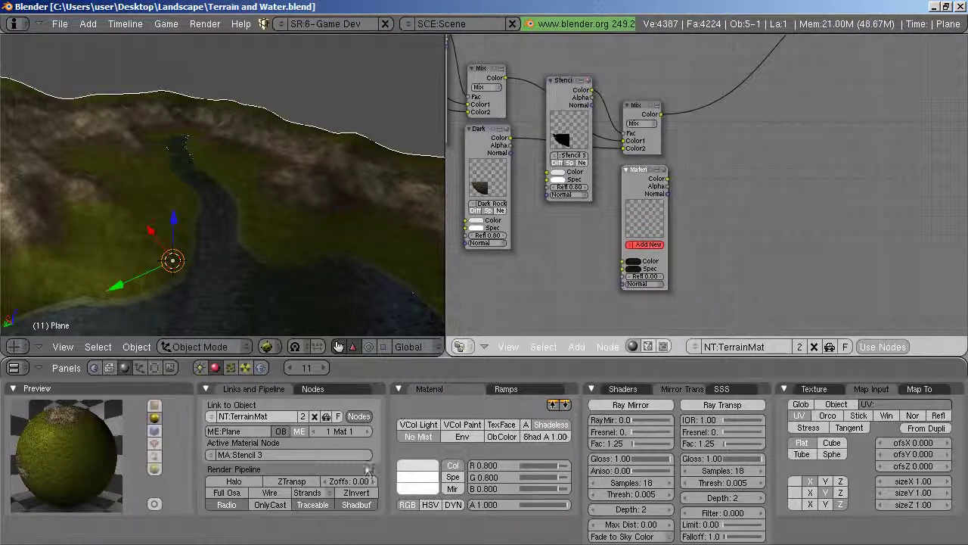
left_click(284, 457)
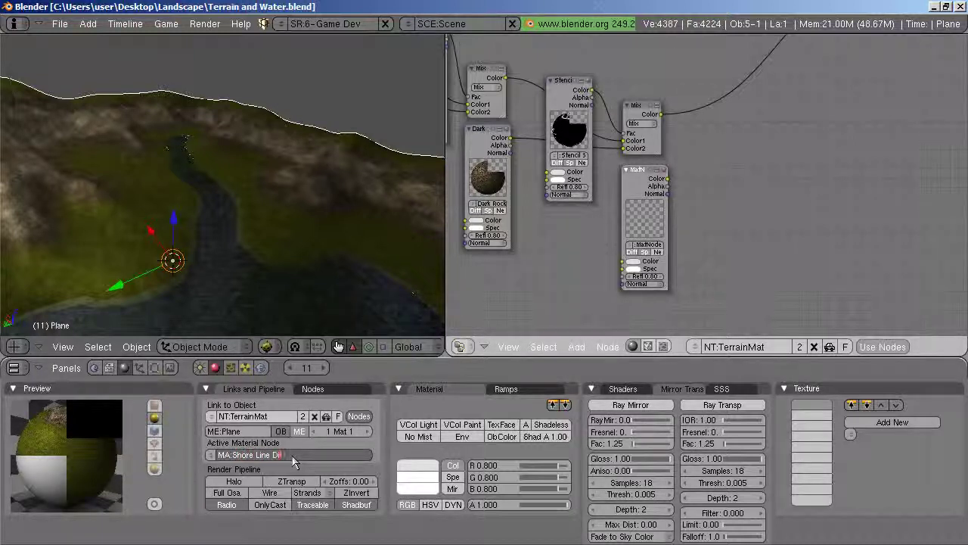
key("Return")
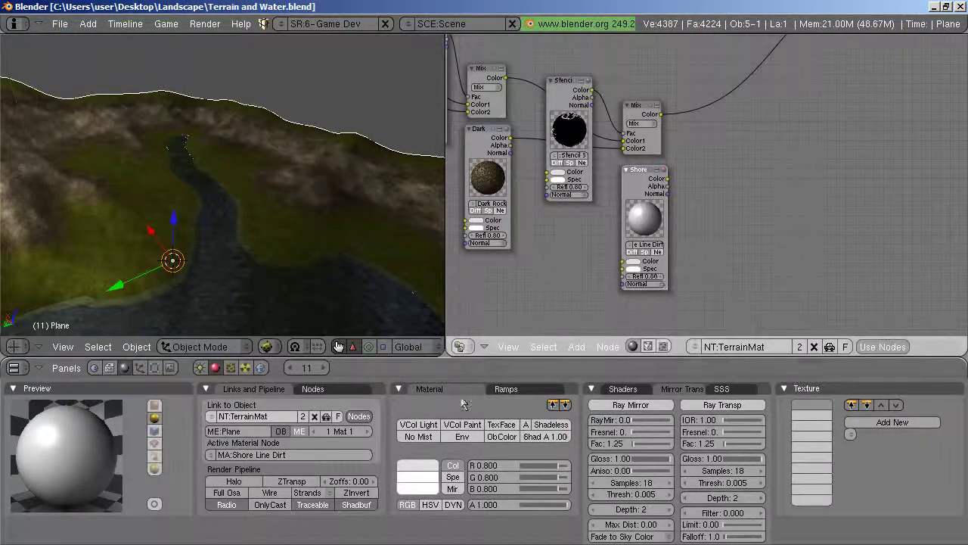
left_click(893, 422)
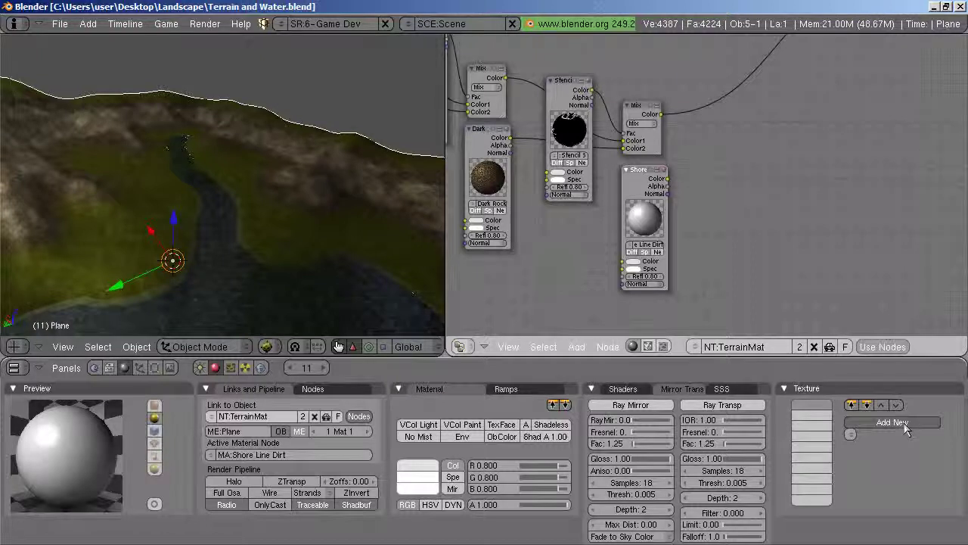
Set the new texture to UV mapping and make it an Image texture using my_rock_dark.png.
left_click(874, 389)
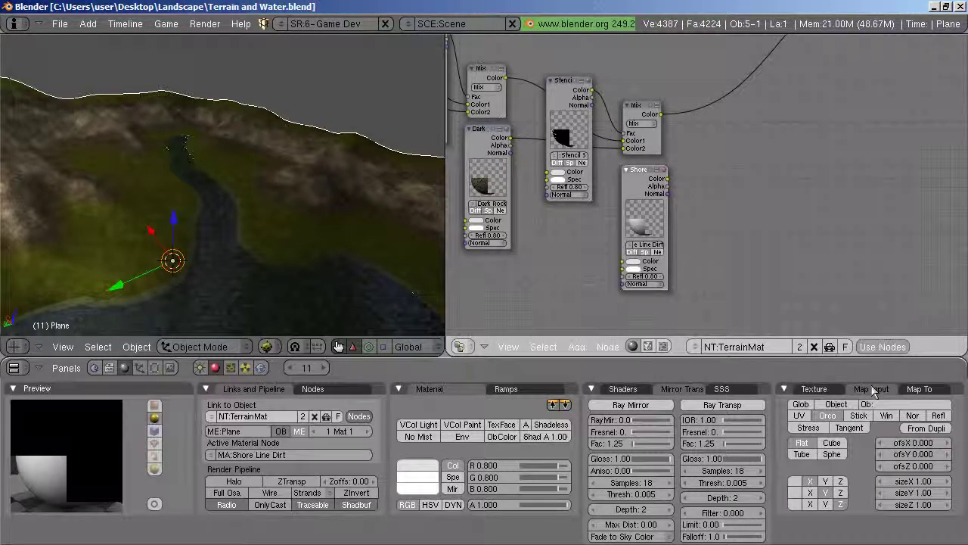
left_click(801, 416)
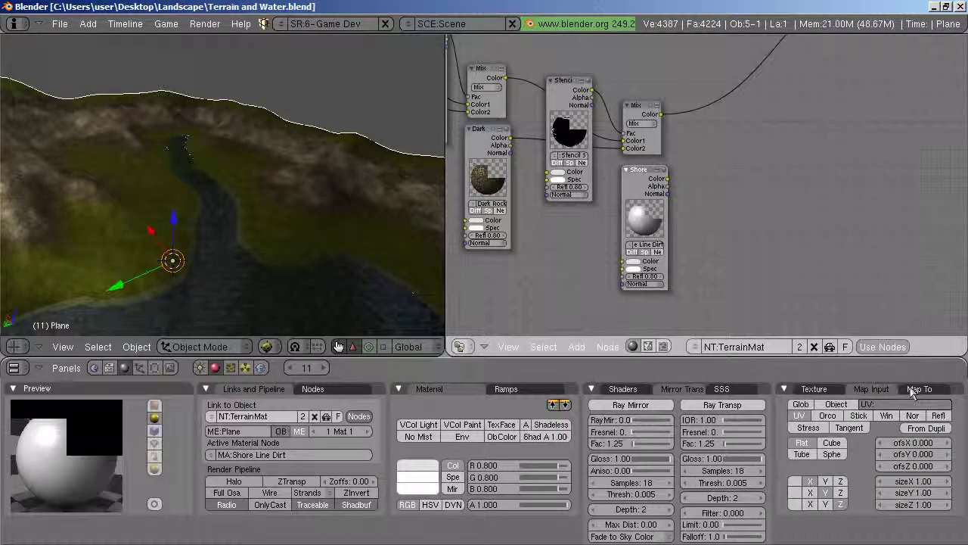
left_click(231, 368)
left_click(375, 429)
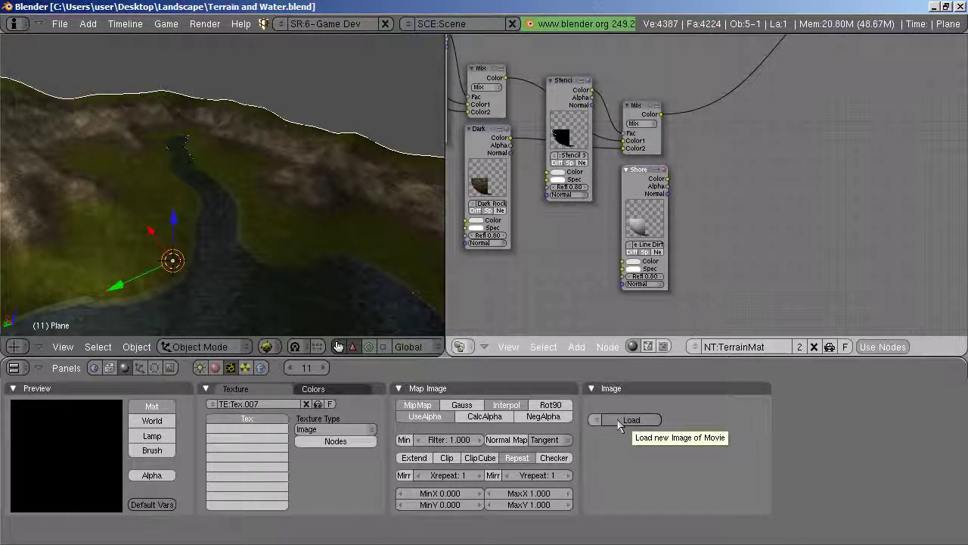
left_click(596, 420)
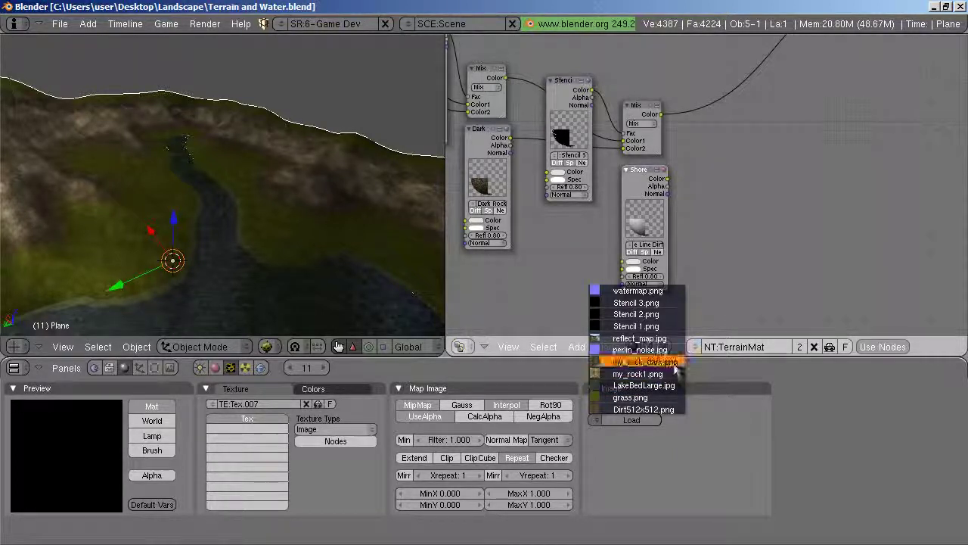
left_click(677, 363)
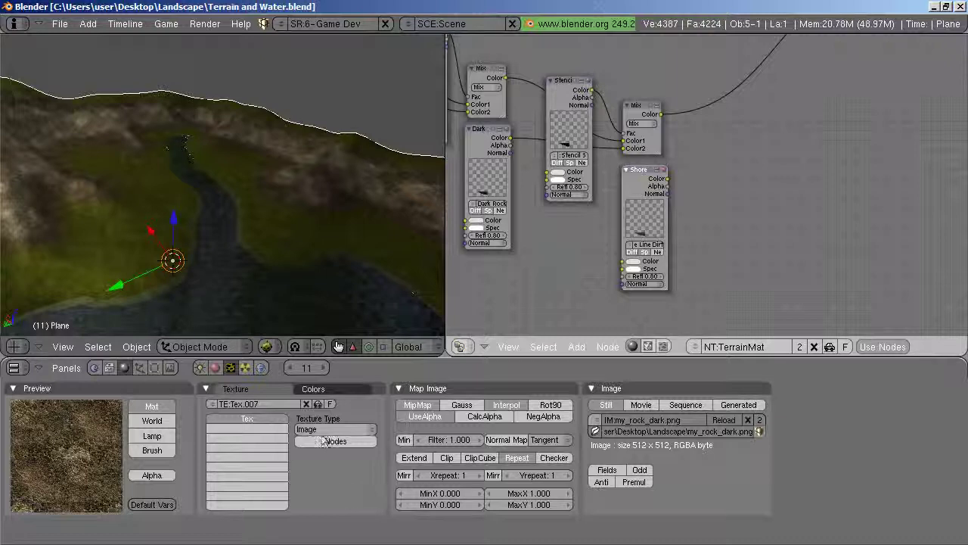
left_click(215, 368)
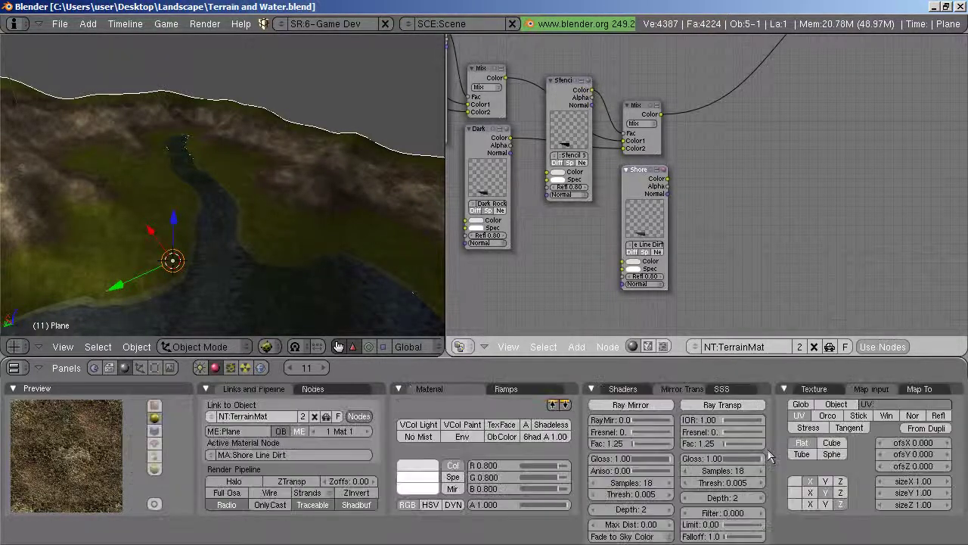
Enable Csp in Map To and set the texture's sizeX and sizeY to 30.
left_click(912, 389)
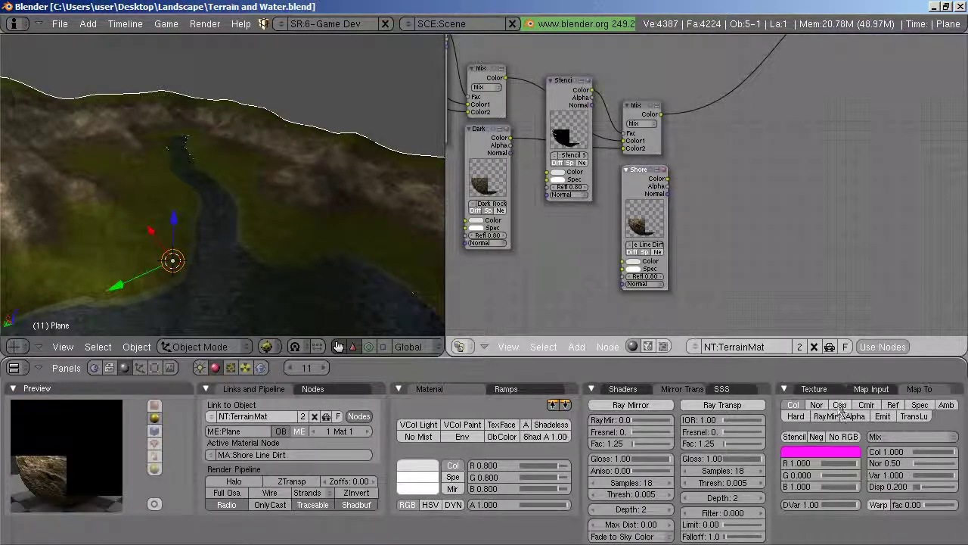
left_click(841, 409)
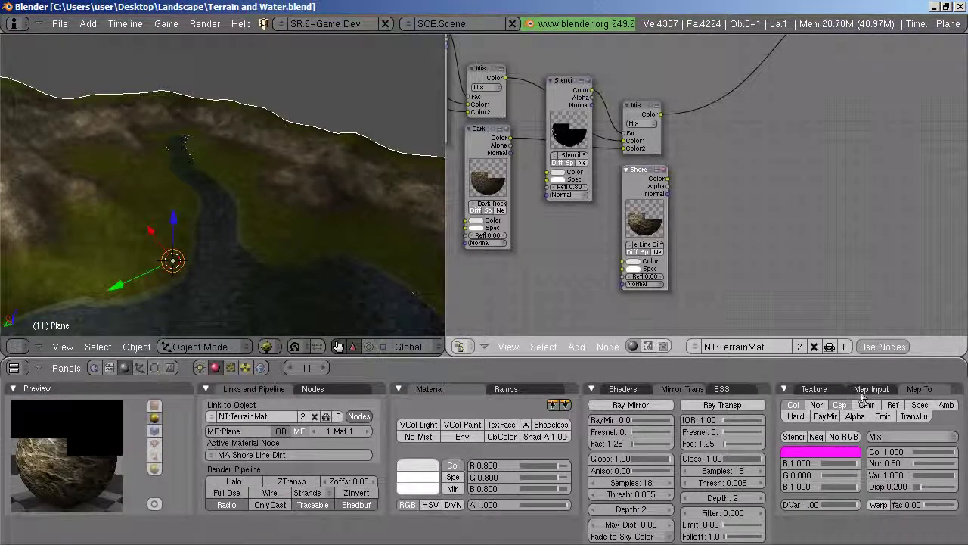
left_click(862, 390)
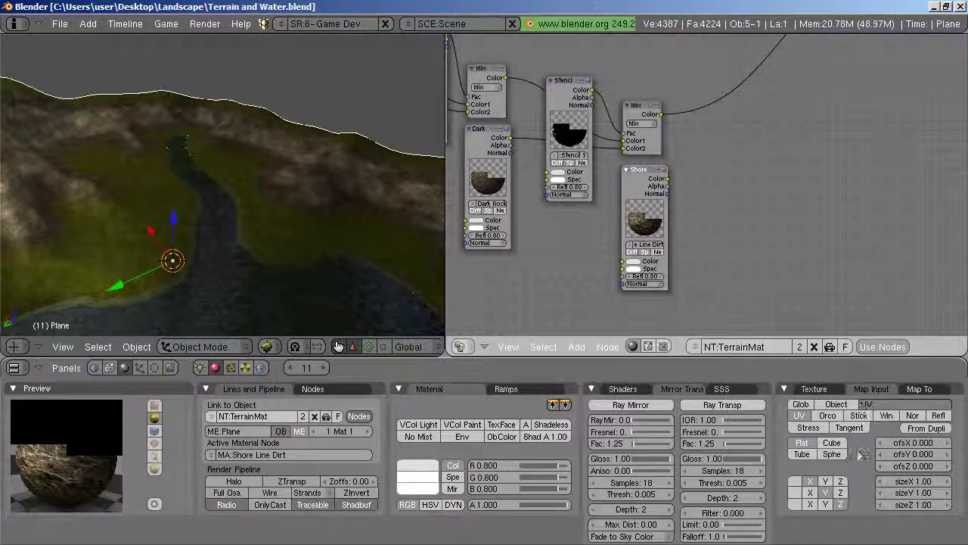
left_click(905, 484)
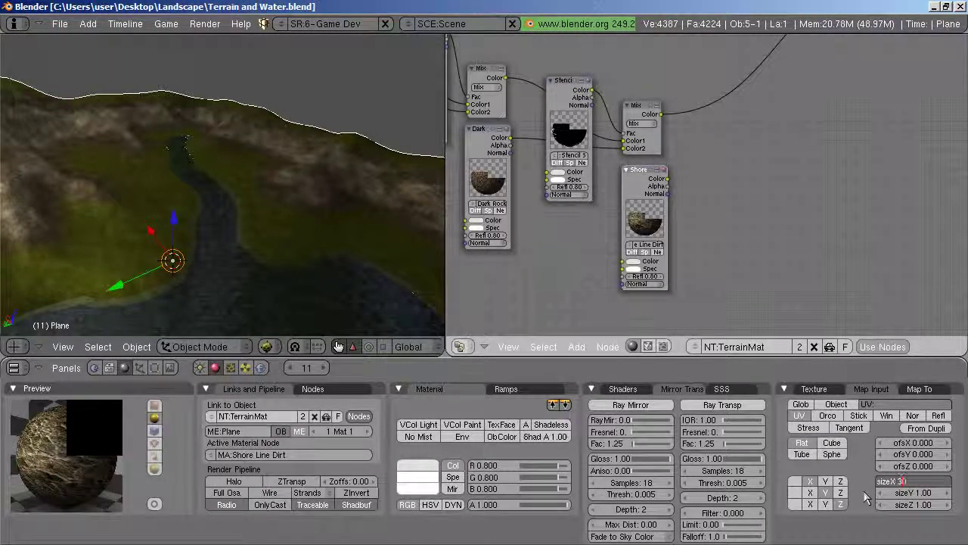
key("Tab")
type("30")
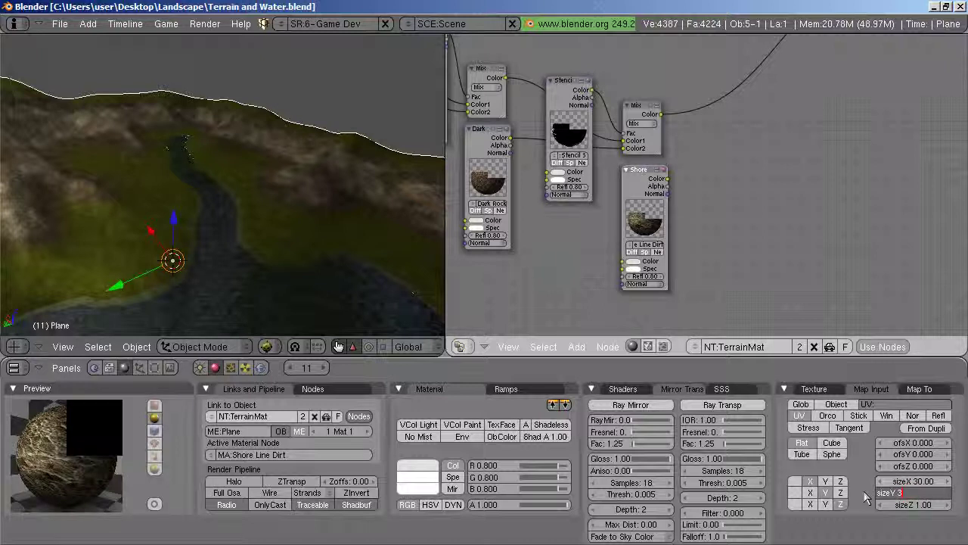
key("Return")
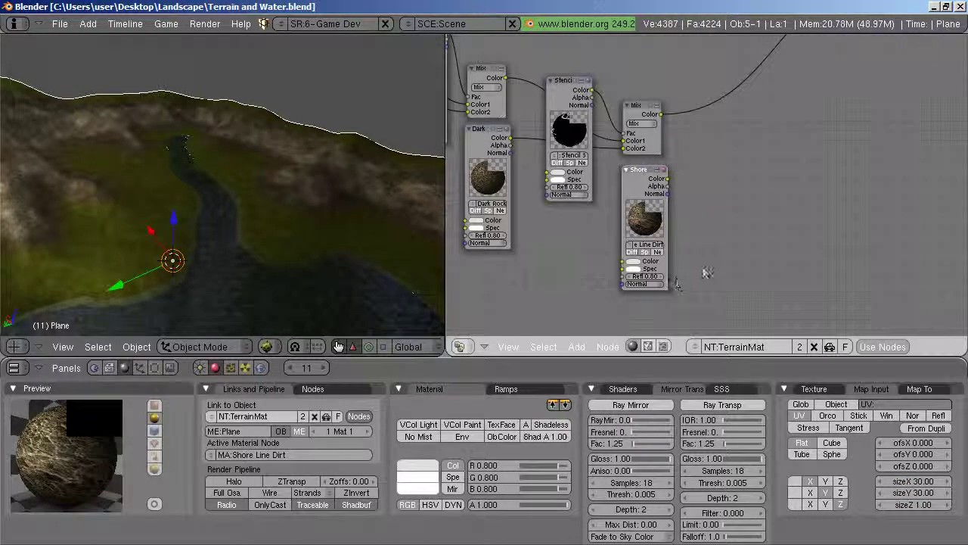
left_click(581, 346)
mouse_move(588, 331)
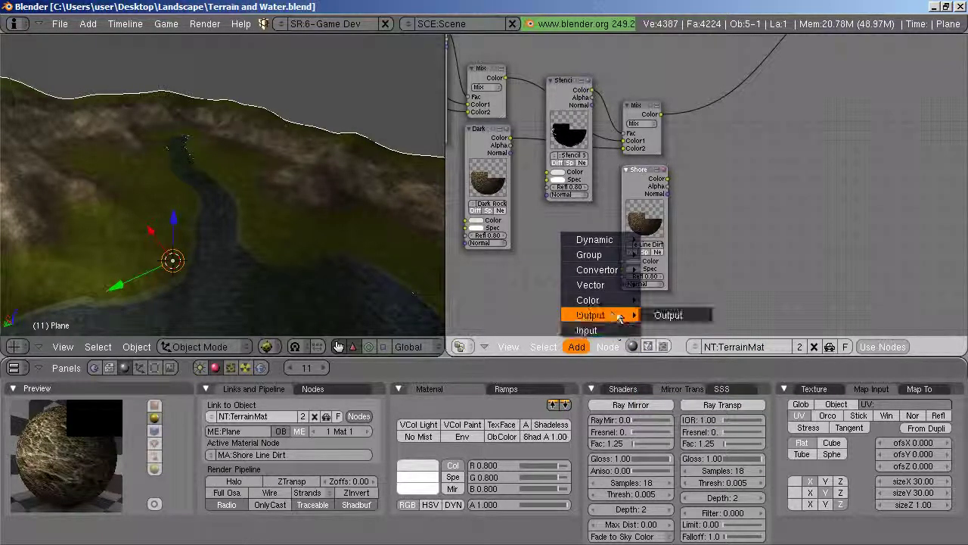
Add a Mix colour node combining the old terrain Mix with Shore Line Dirt, feeding the Output.
mouse_move(598, 300)
left_click(693, 301)
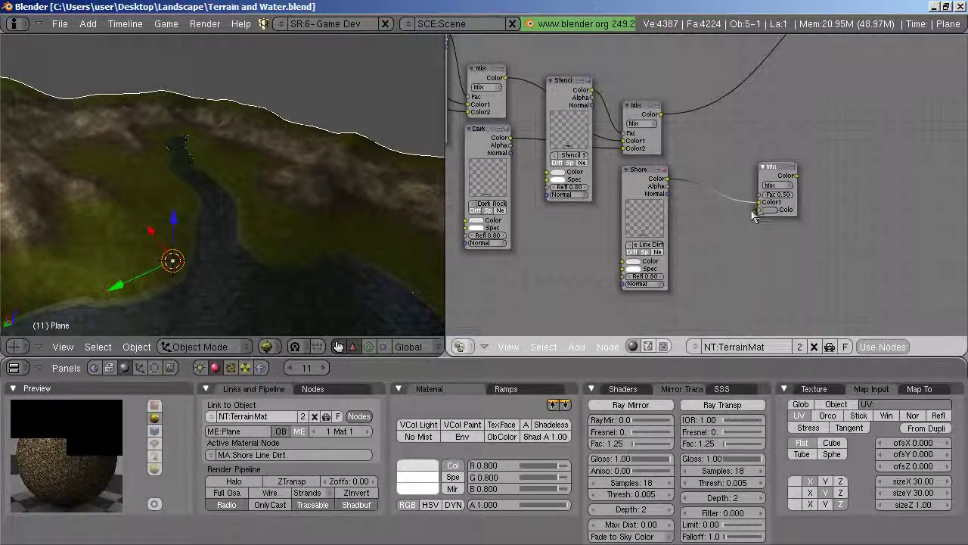
left_click_drag(745, 208, 760, 211)
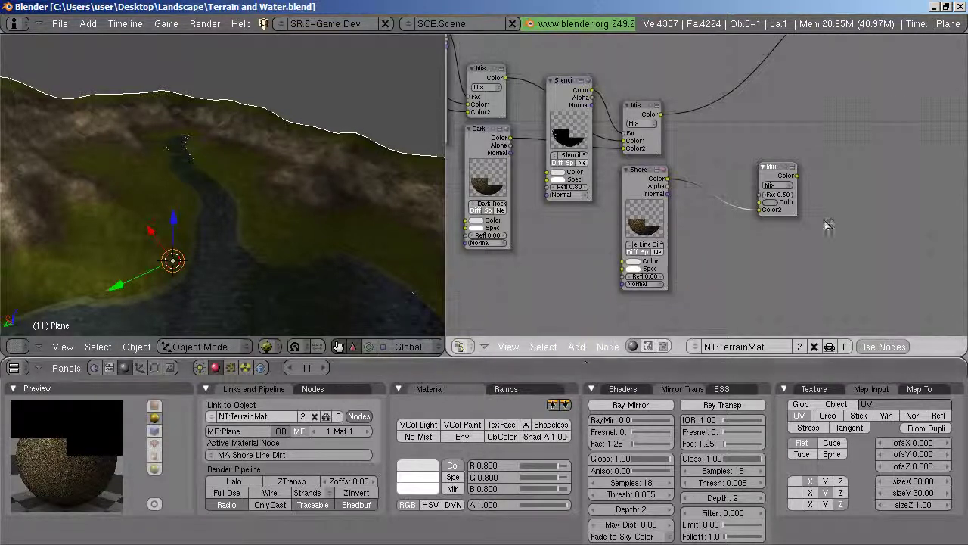
middle_click_drag(873, 177, 840, 195)
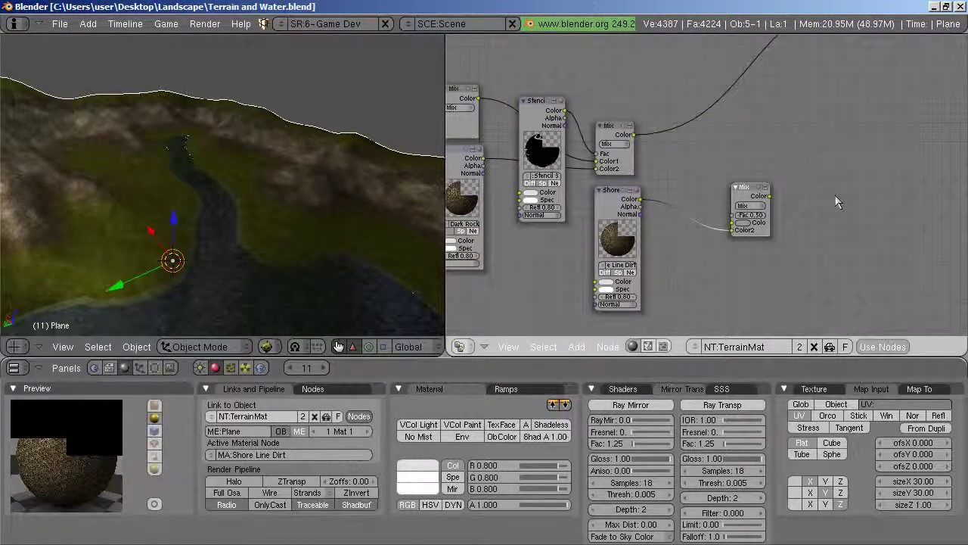
middle_click_drag(850, 119, 813, 179)
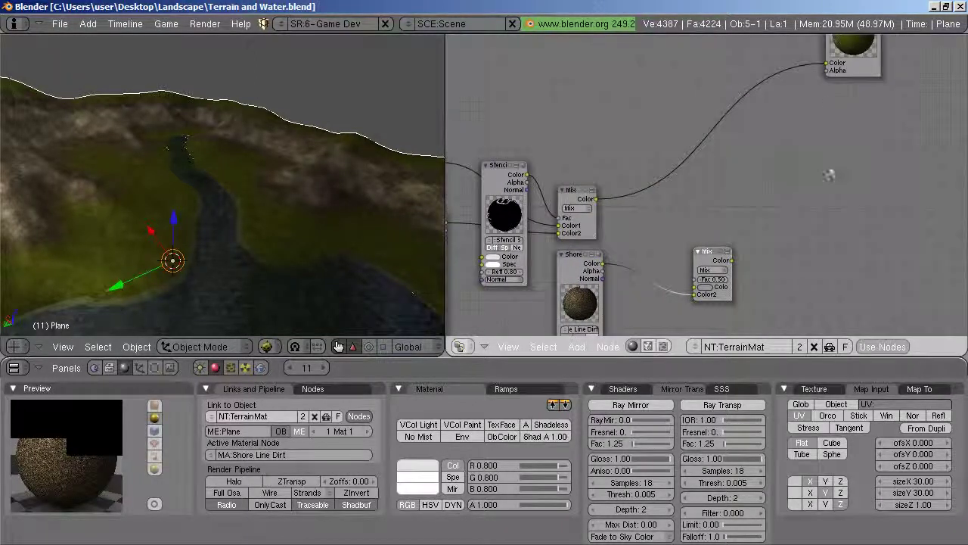
left_click_drag(829, 67, 679, 262)
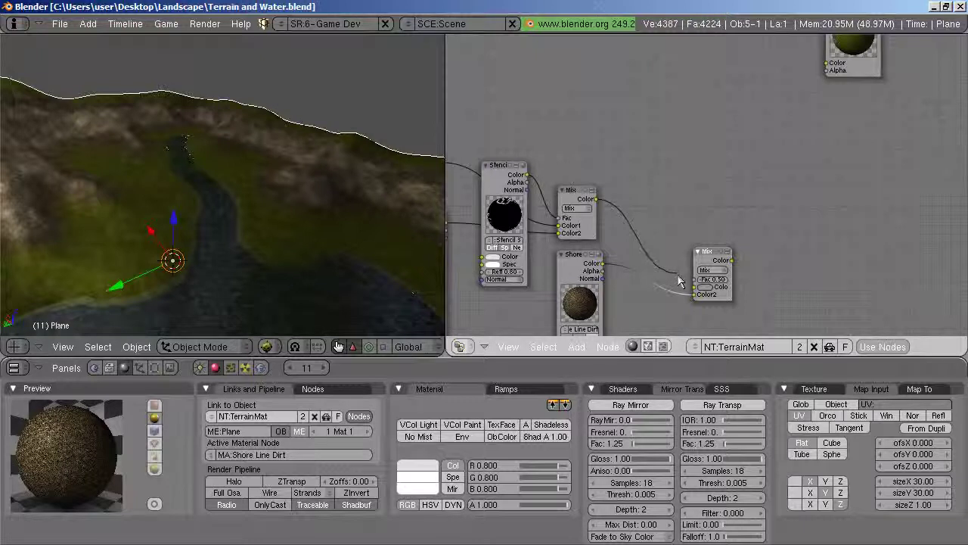
left_click_drag(679, 263, 695, 294)
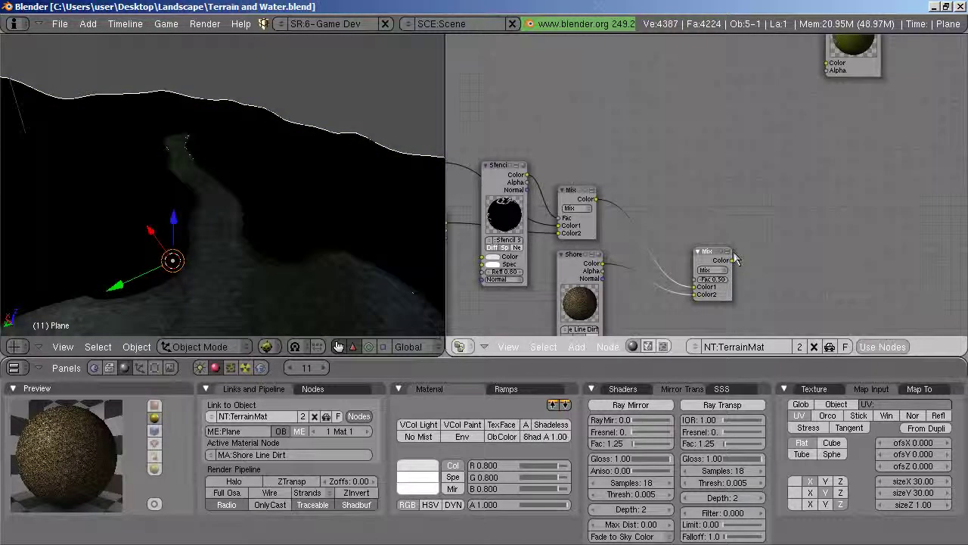
left_click_drag(732, 261, 826, 65)
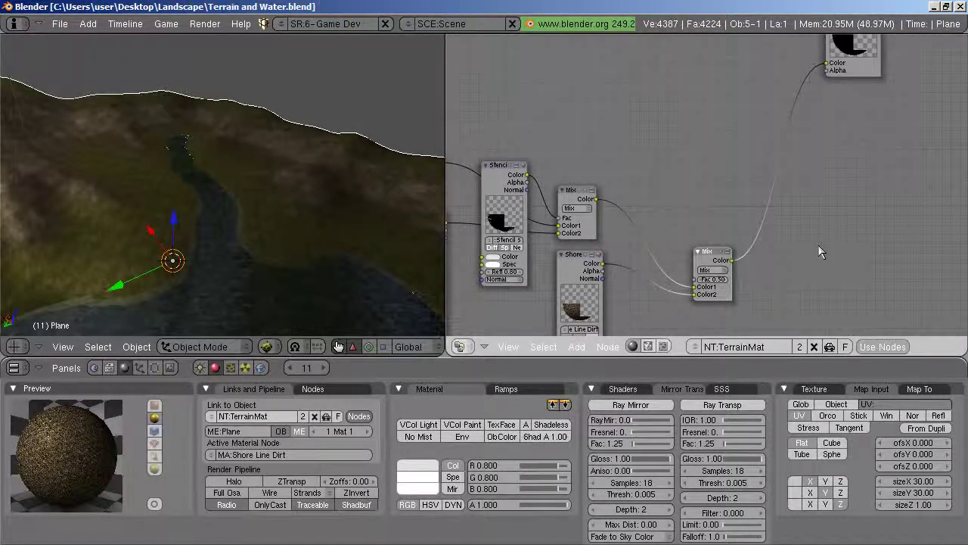
middle_click_drag(818, 244, 856, 157)
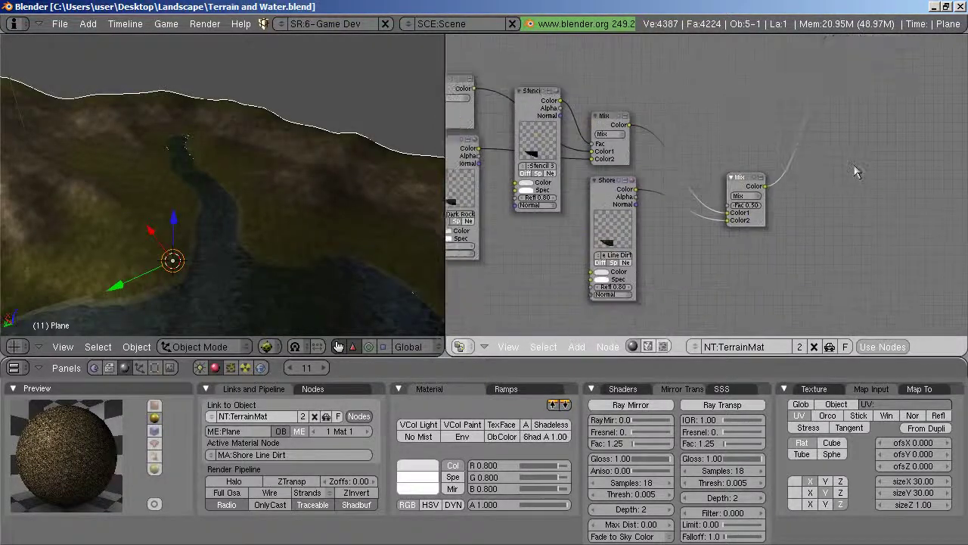
Add another Material node below Shore Line Dirt and place it beside the final Mix node.
left_click(577, 346)
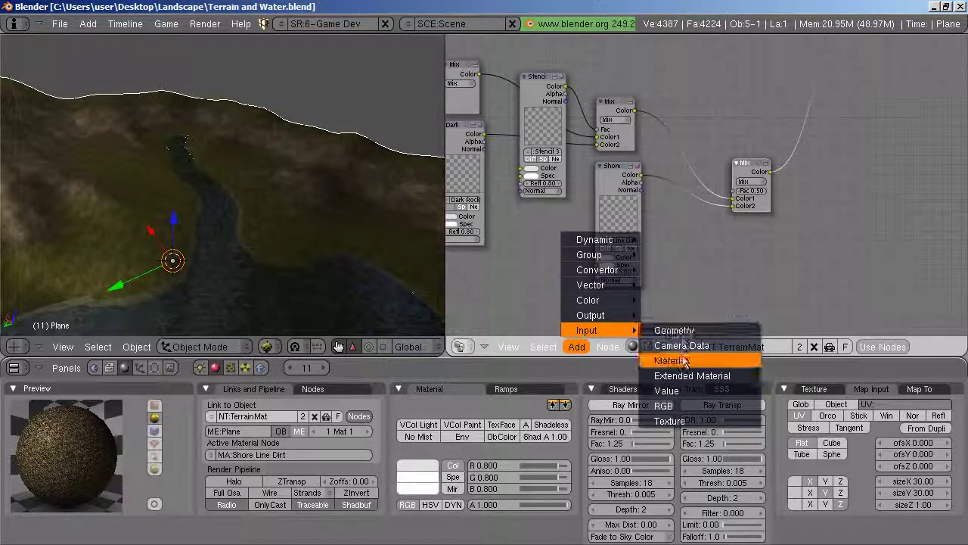
left_click(683, 361)
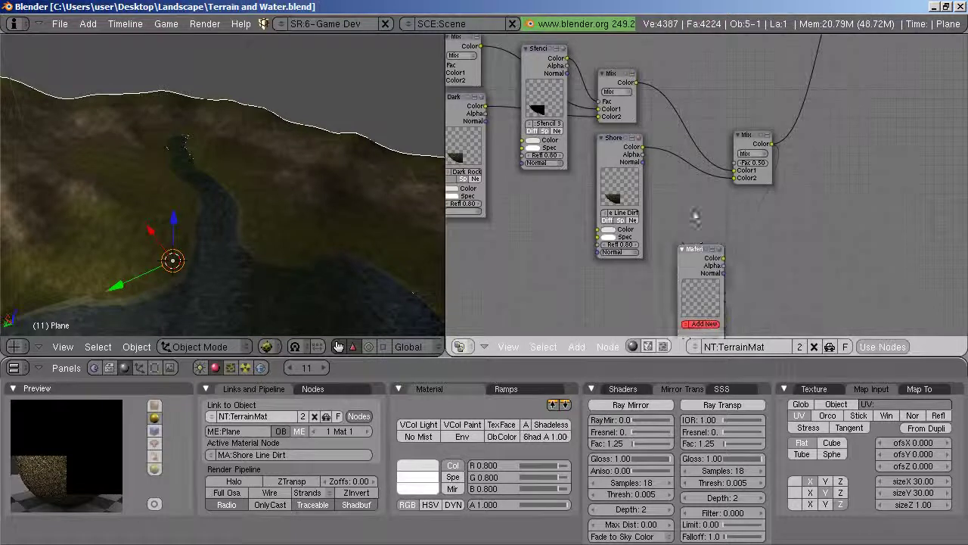
left_click(757, 212)
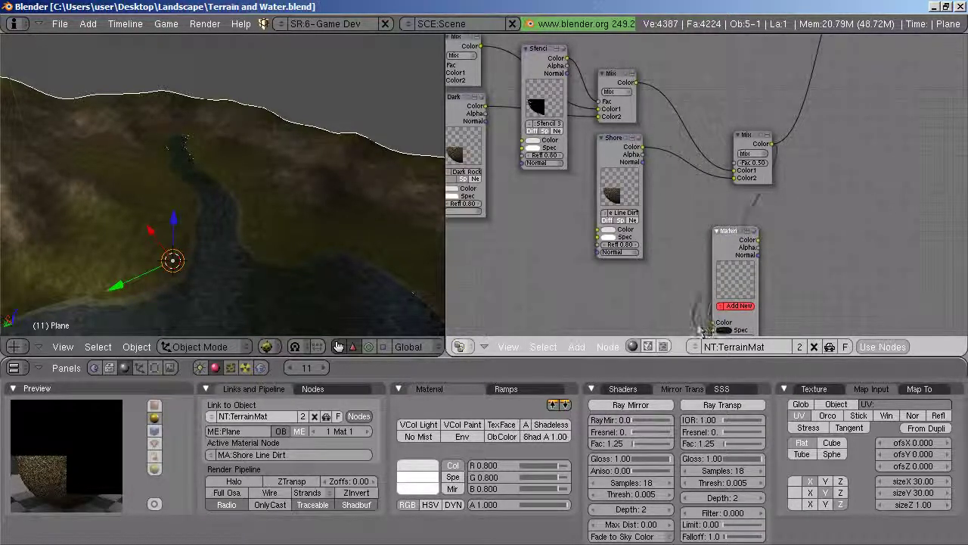
left_click_drag(704, 330, 723, 272)
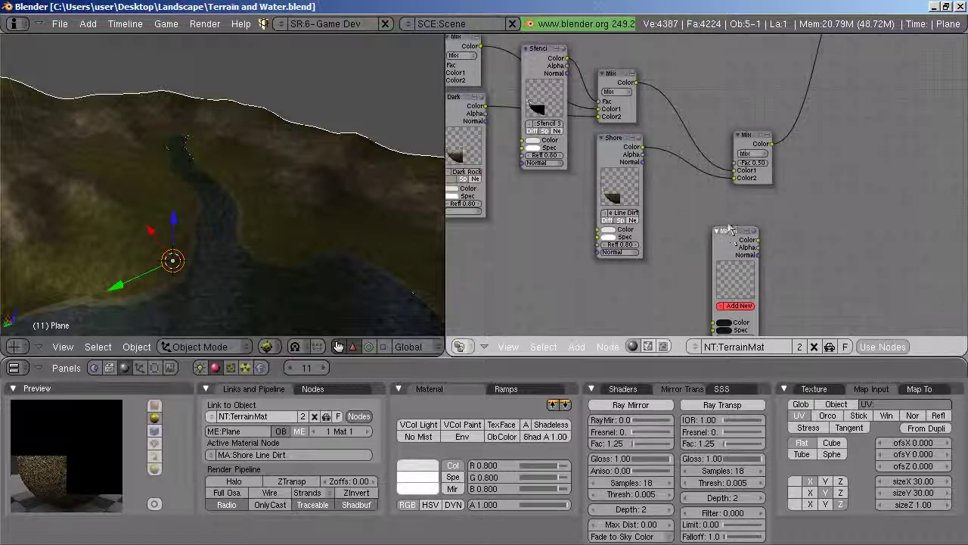
left_click_drag(729, 230, 685, 87)
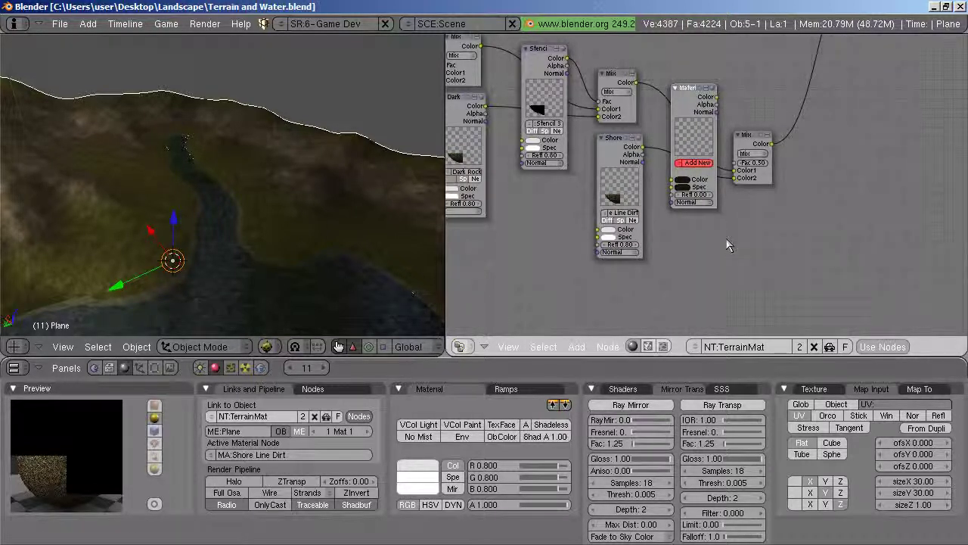
Rename the node's material to Stencil 4 and make it shadeless with No Mist enabled.
left_click(292, 456)
type("Stencil 4")
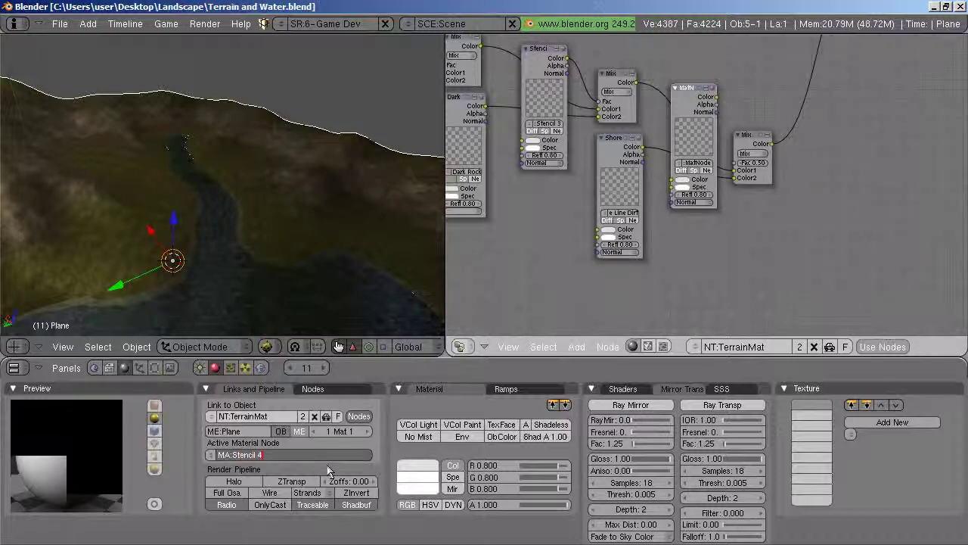
key("Return")
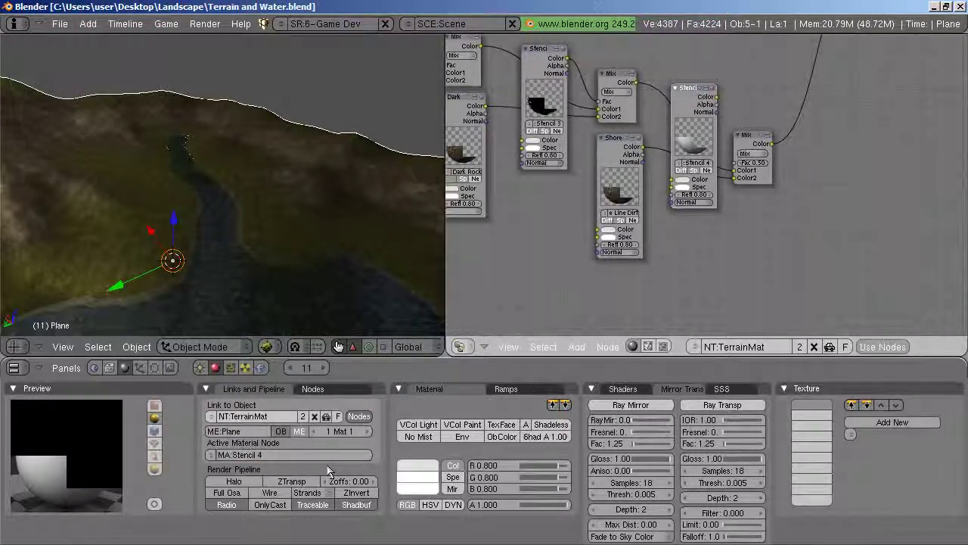
left_click(417, 436)
left_click(562, 426)
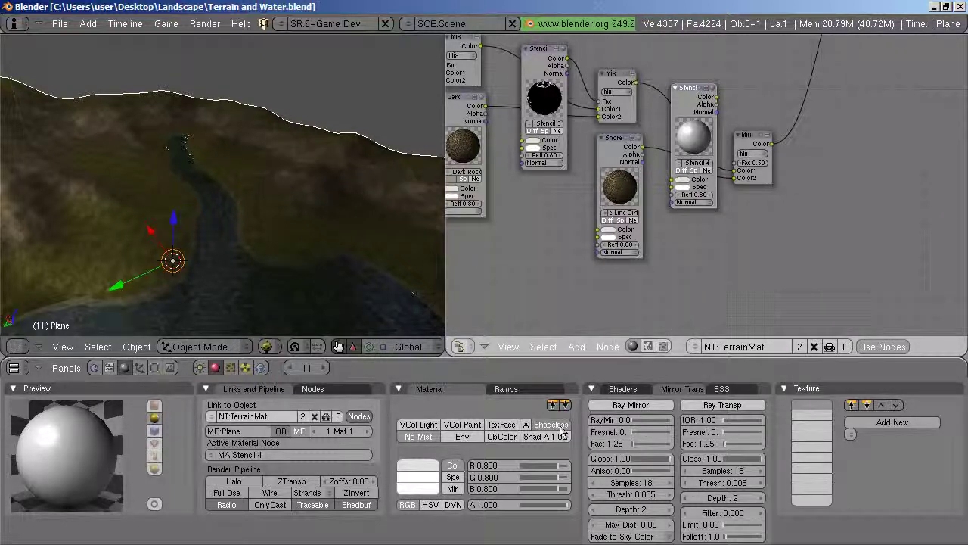
Add a new texture, Tex.008, to the material with Map Input set to UV.
left_click(870, 427)
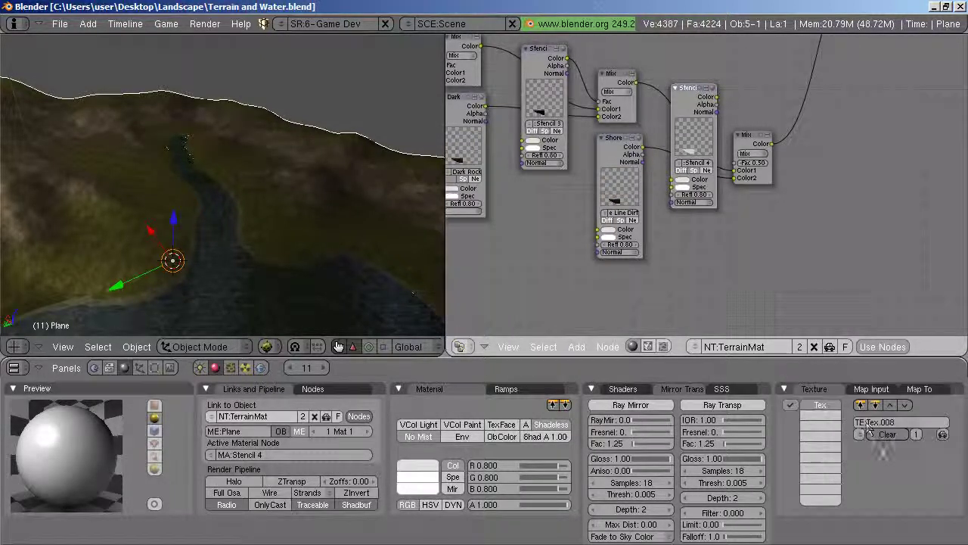
left_click(874, 389)
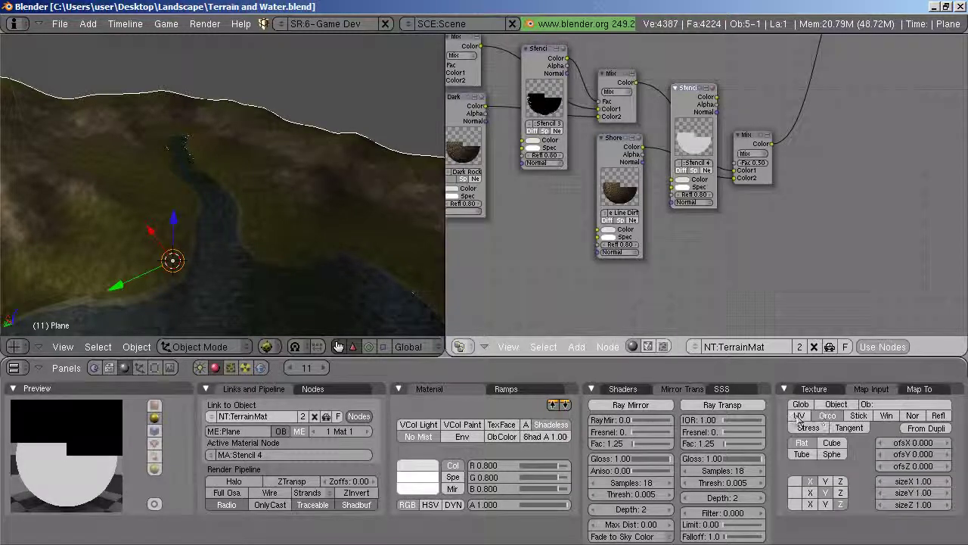
left_click(800, 416)
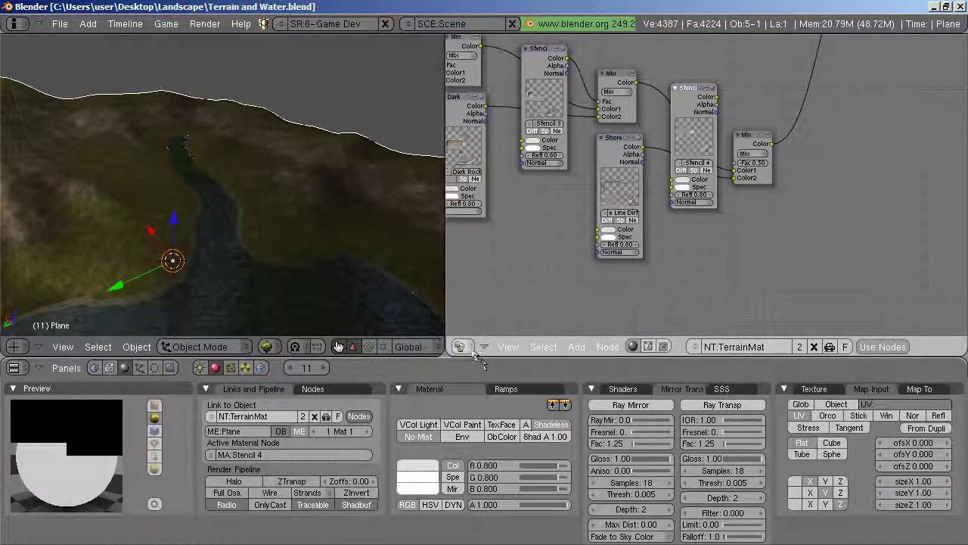
Turn the node area into the UV/Image Editor and show the terrain's UVs in Edit Mode.
left_click(462, 346)
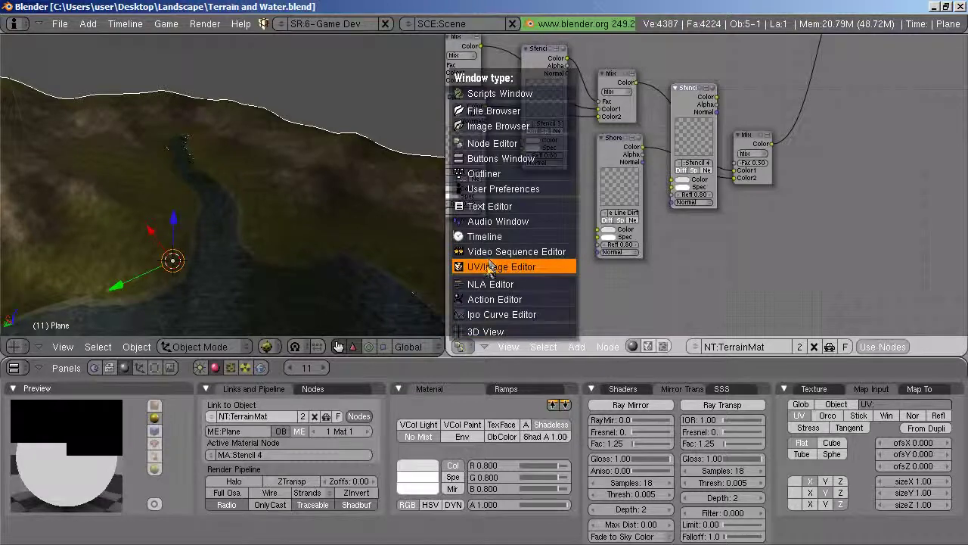
left_click(488, 266)
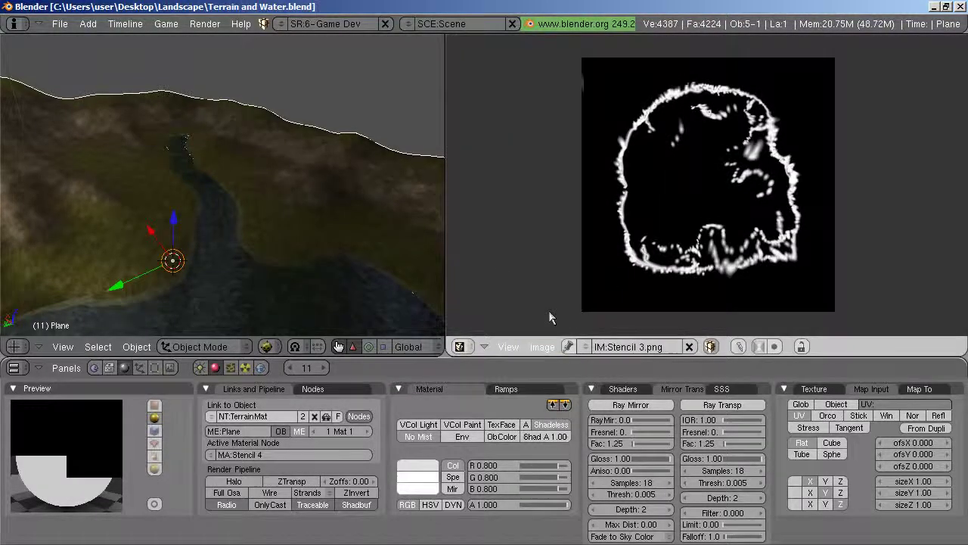
key("Tab")
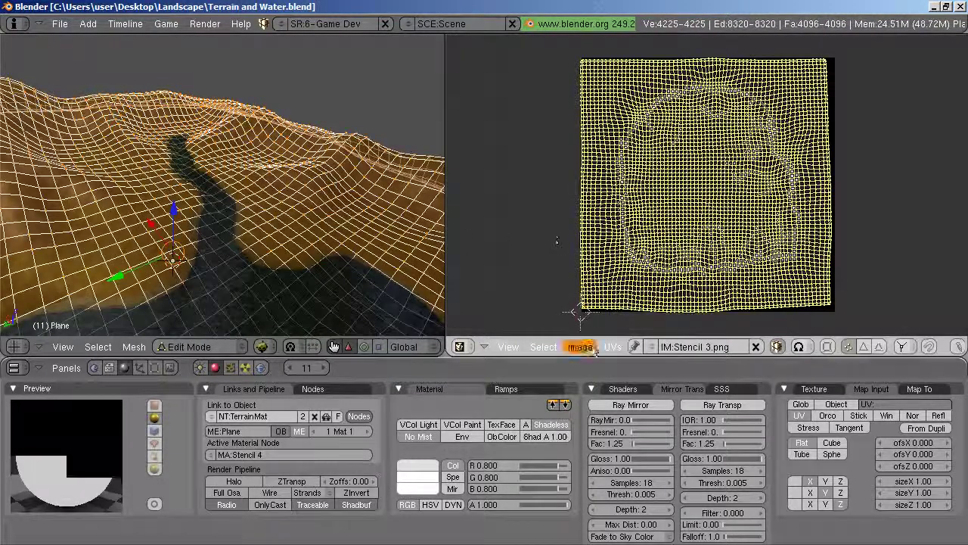
Create a new 1024×1024 image named Stencil 4, then return the terrain to Object Mode.
left_click(588, 354)
left_click(585, 325)
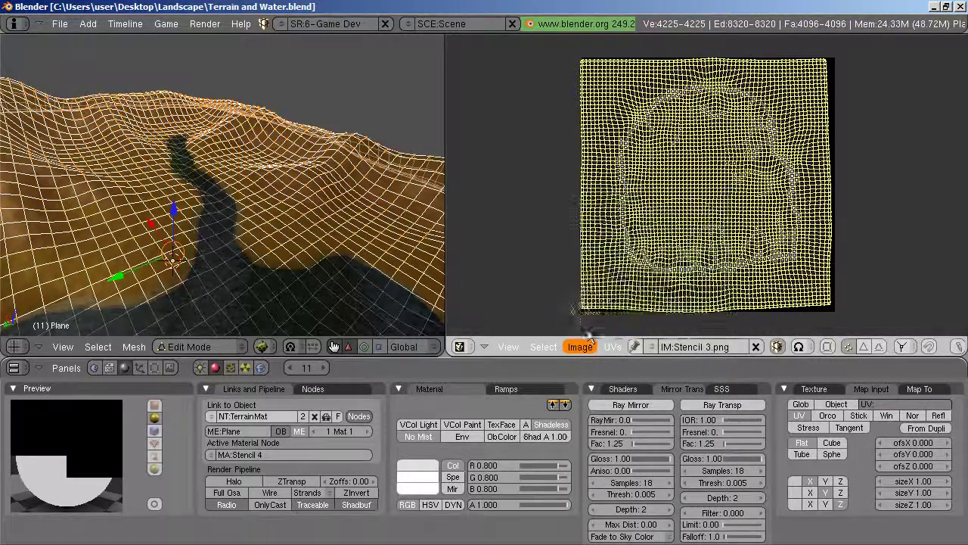
left_click(588, 295)
type("Stencil 4")
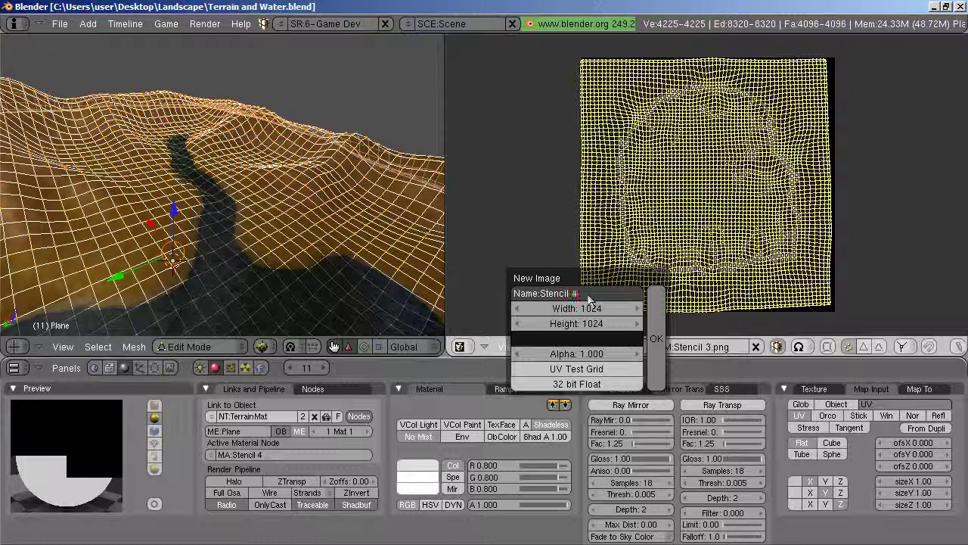
key("Return")
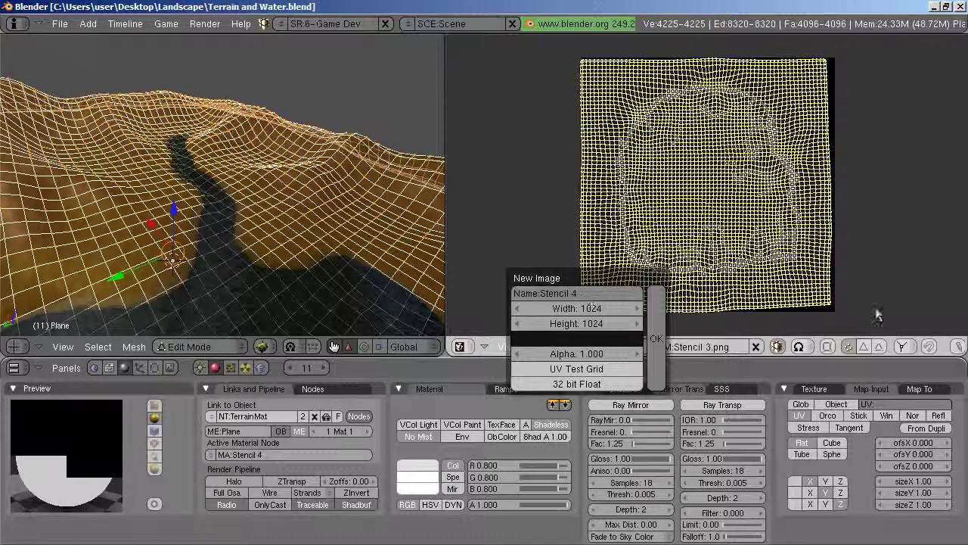
left_click(656, 341)
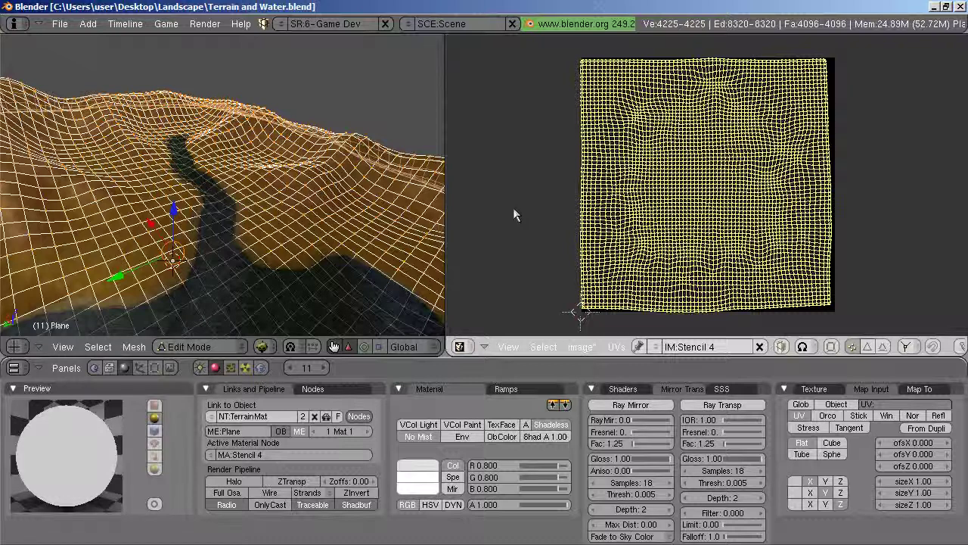
key("Tab")
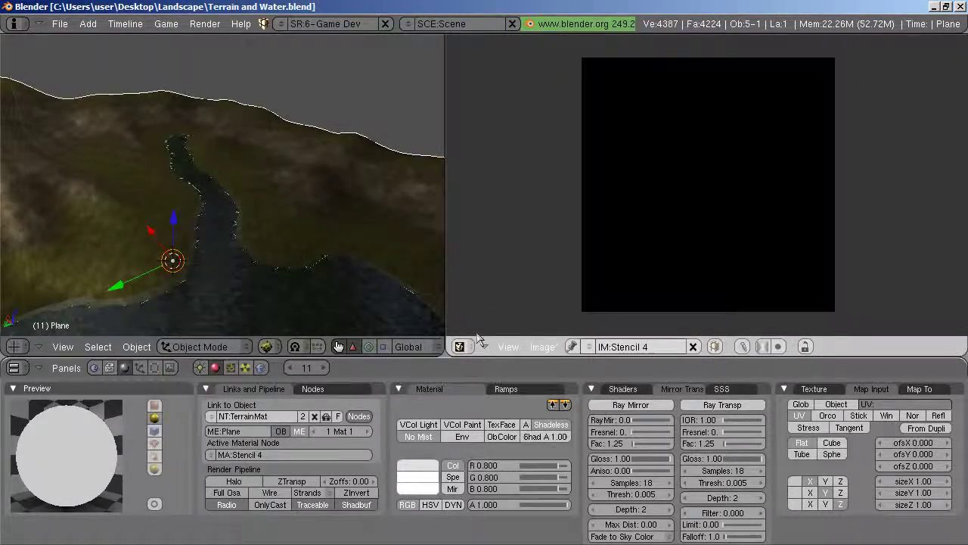
Restore the Node Editor and make Tex.008 an Image texture using the Stencil 4 image.
left_click(474, 345)
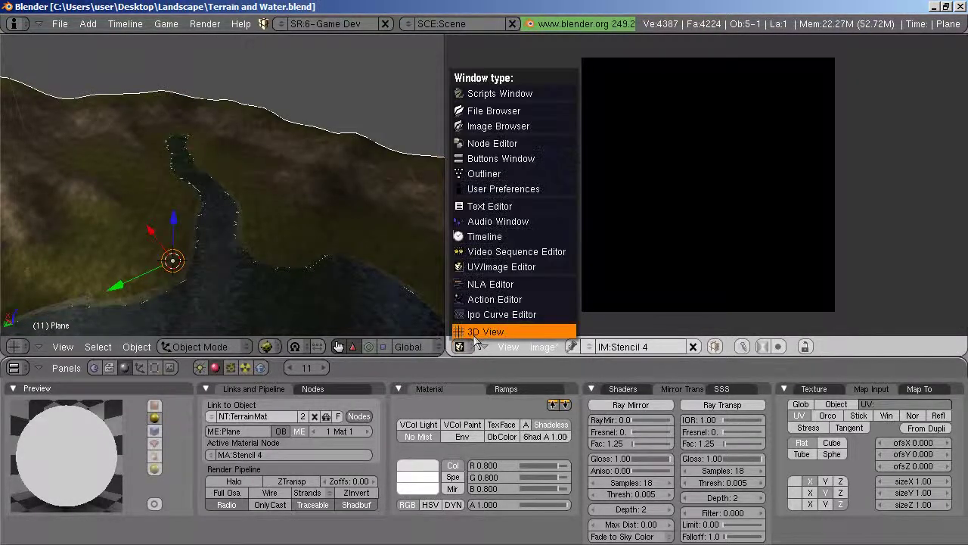
left_click(488, 143)
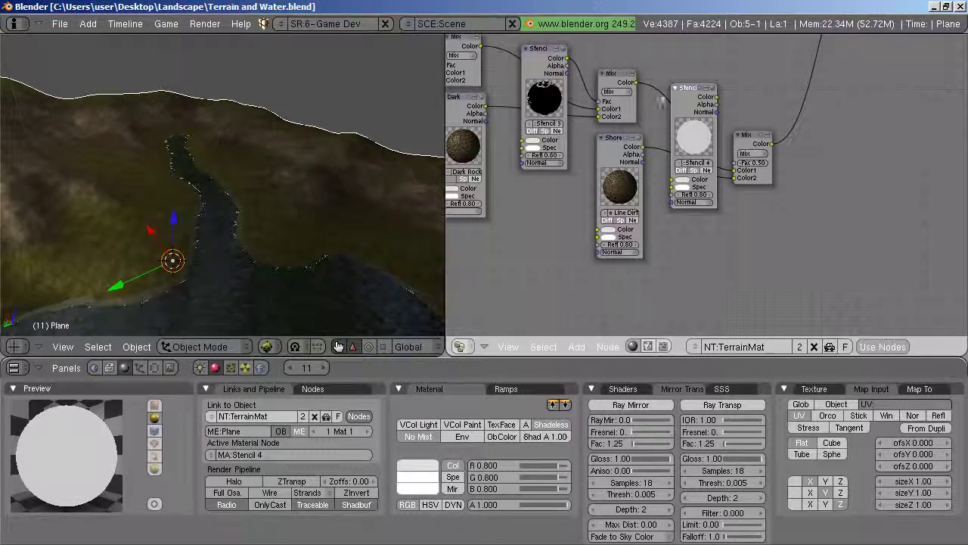
left_click(230, 368)
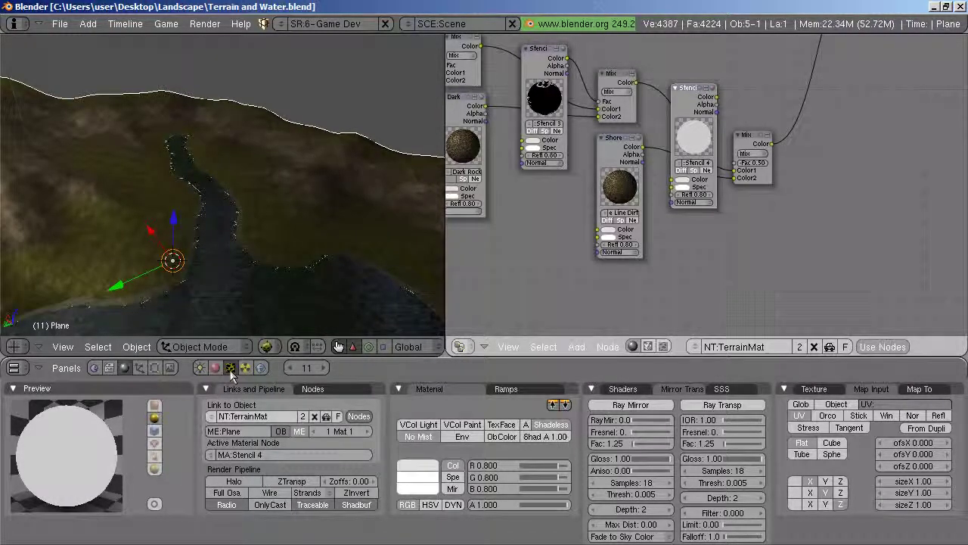
left_click(370, 429)
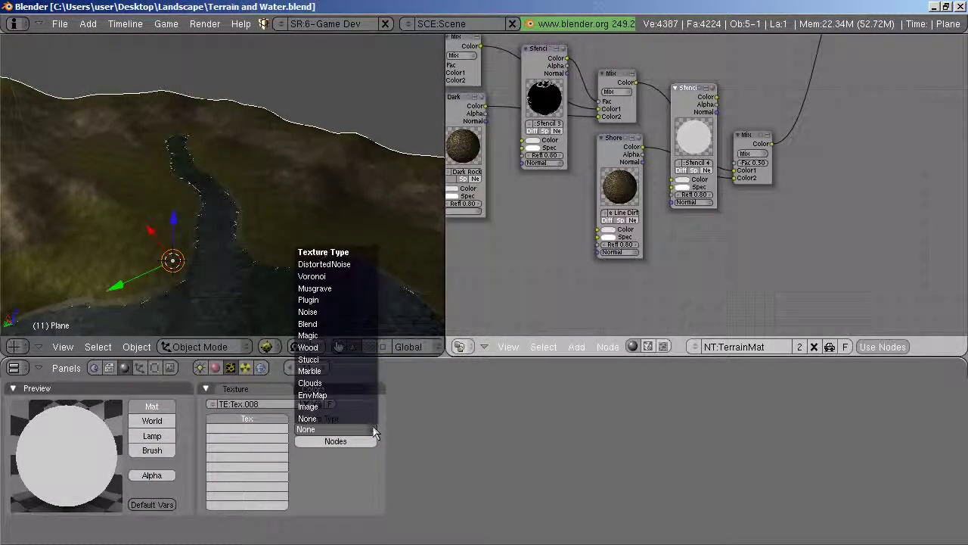
left_click(364, 410)
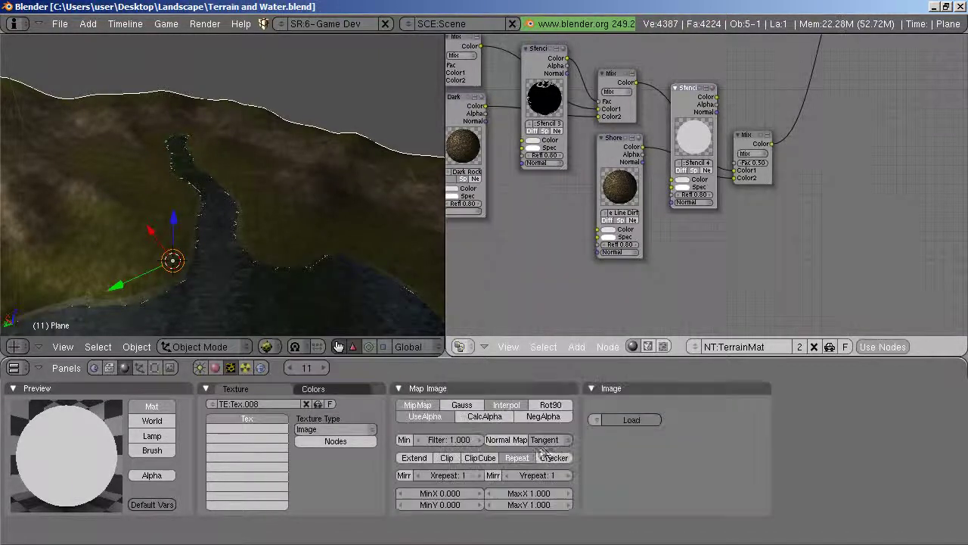
left_click(595, 421)
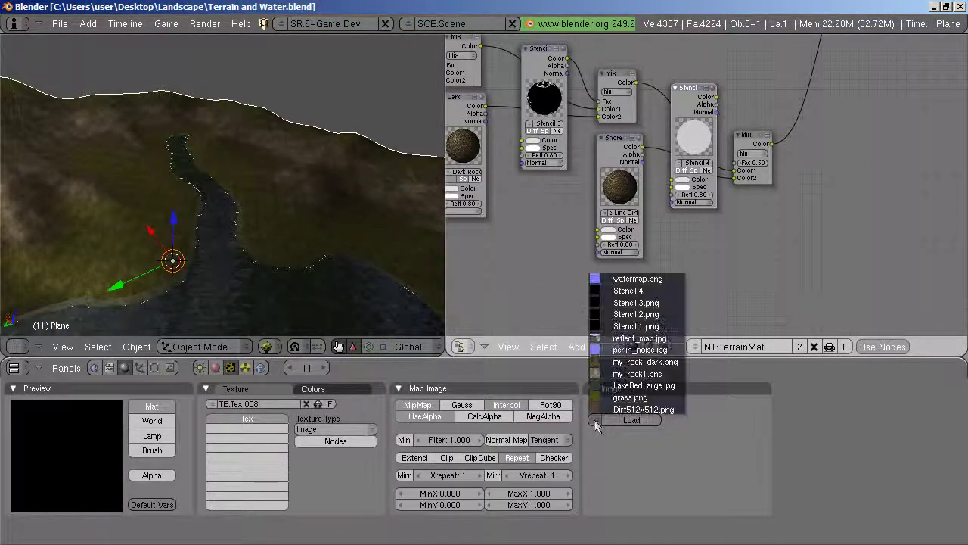
left_click(639, 296)
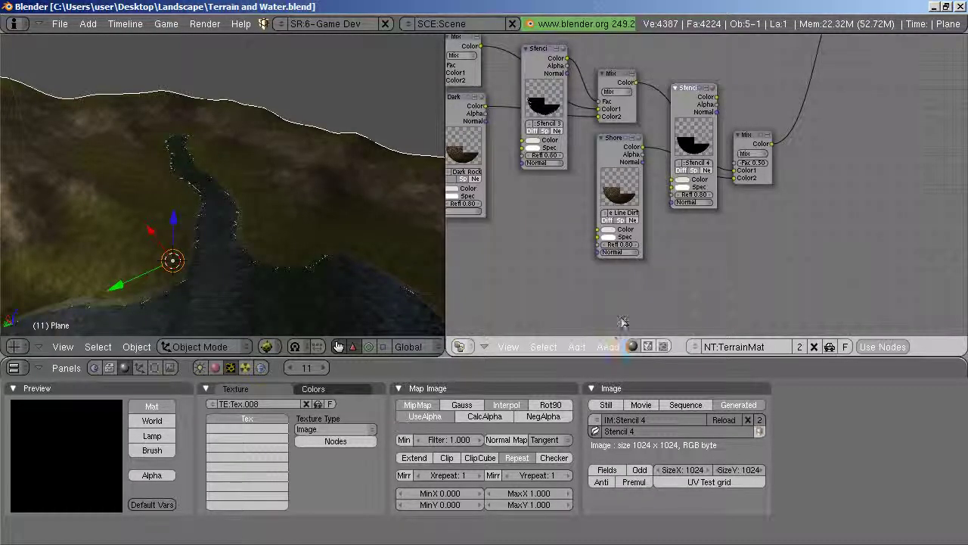
Zoom and pan the node tree to bring the Stencil 4 and Mix nodes into view.
scroll(730, 106, "up", 1)
scroll(738, 110, "up", 1)
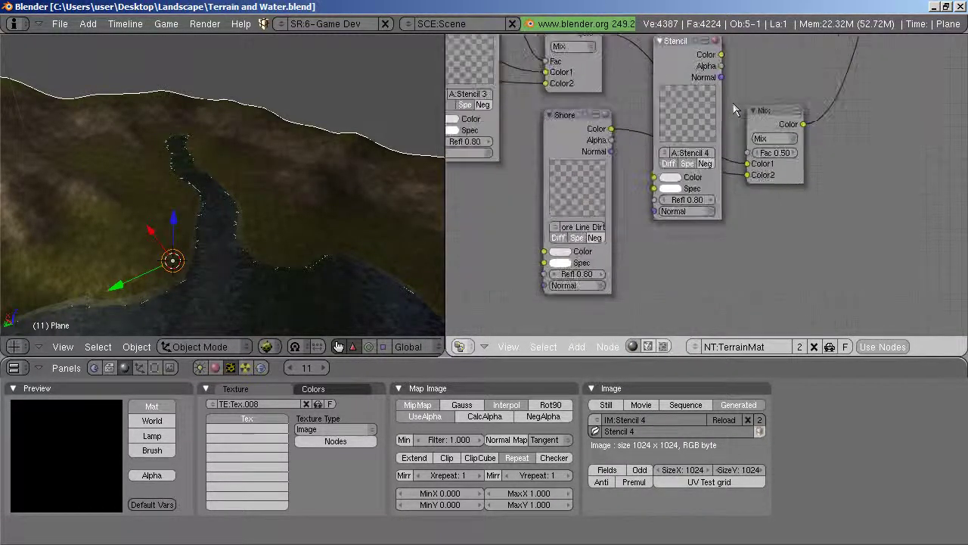
scroll(742, 112, "up", 1)
middle_click_drag(870, 98, 849, 169)
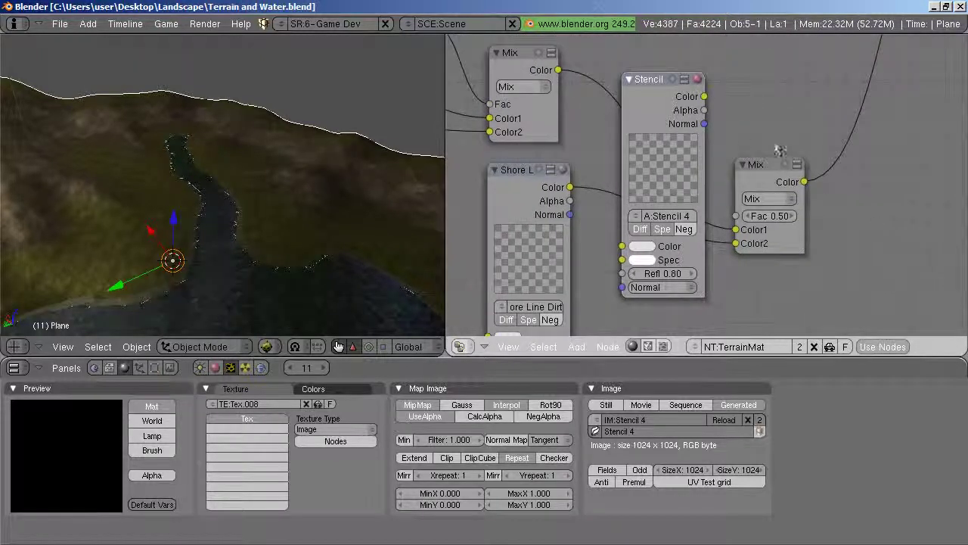
Connect Stencil 4's Alpha to the final Mix node's Fac and widen the terrain's 3D view.
left_click_drag(651, 83, 648, 81)
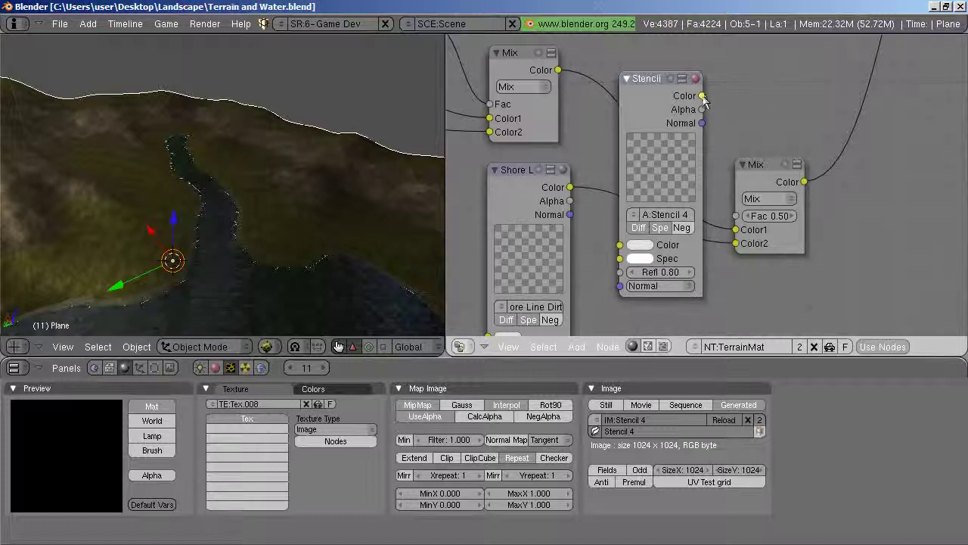
left_click_drag(729, 126, 734, 217)
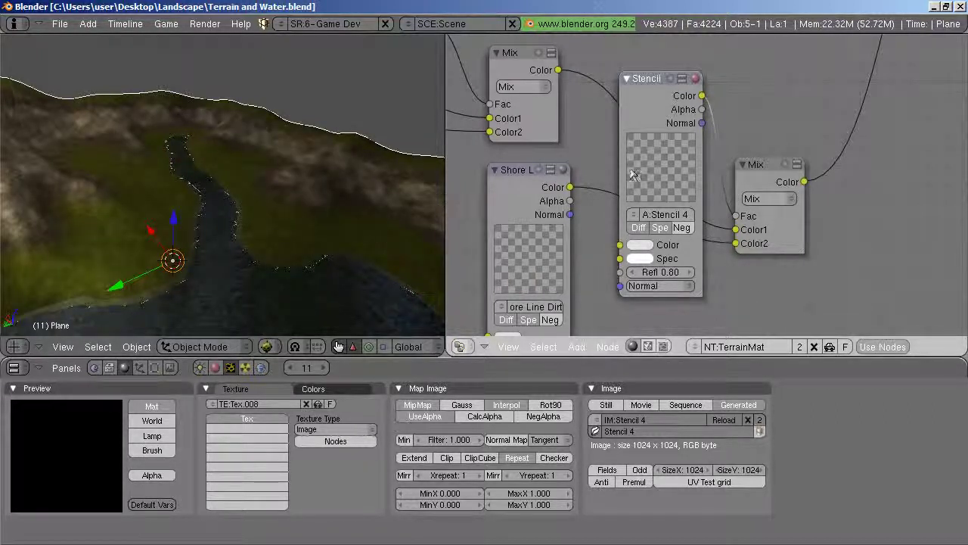
scroll(633, 174, "down", 3)
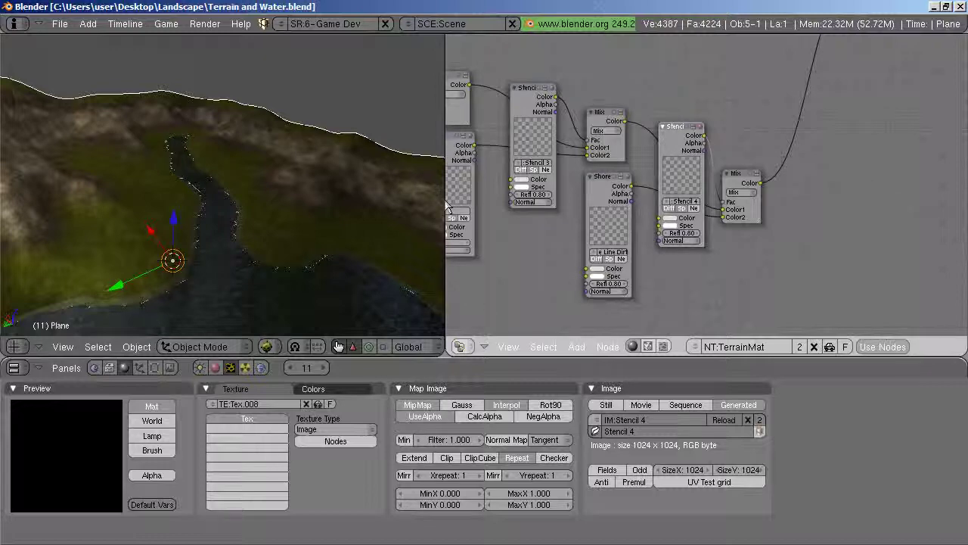
left_click_drag(446, 206, 759, 206)
mouse_move(330, 168)
middle_mouse_down()
mouse_move(540, 214)
mouse_move(451, 167)
mouse_move(387, 82)
mouse_move(396, 158)
mouse_move(417, 177)
mouse_move(480, 180)
middle_mouse_up()
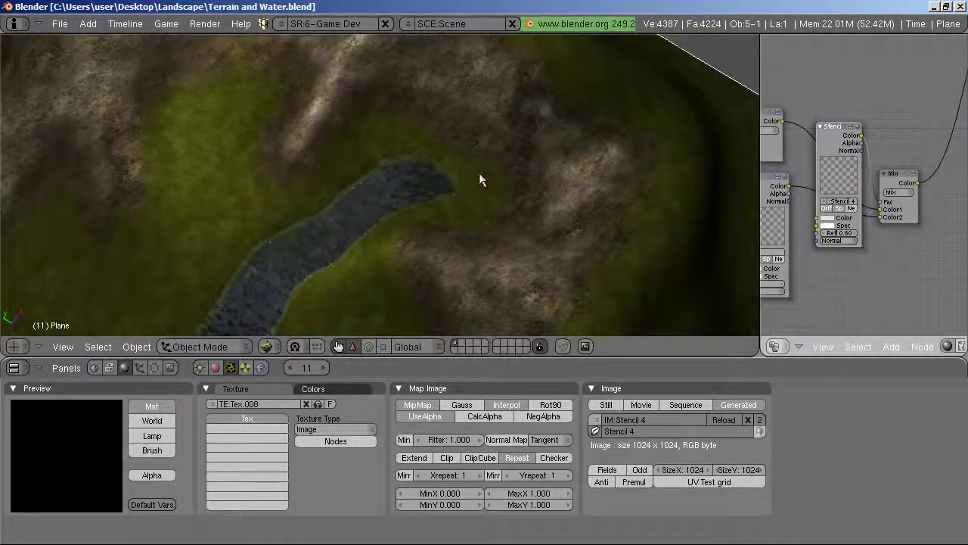
Zoom toward the river and switch the terrain plane into Texture Paint mode.
scroll(416, 184, "up", 2)
scroll(426, 182, "up", 2)
scroll(426, 182, "up", 2)
mouse_move(472, 193)
middle_mouse_down()
mouse_move(482, 147)
mouse_move(523, 106)
mouse_move(495, 202)
middle_mouse_up()
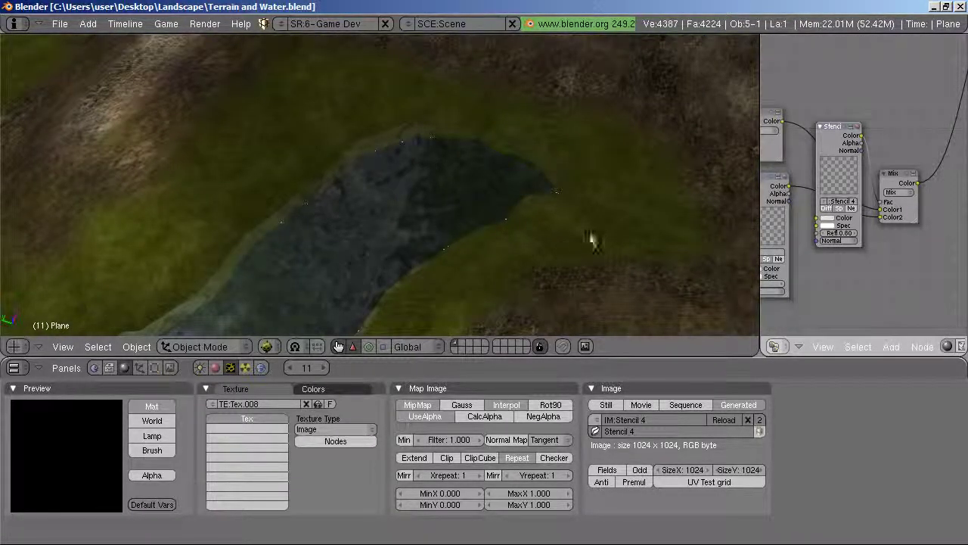
left_click(155, 368)
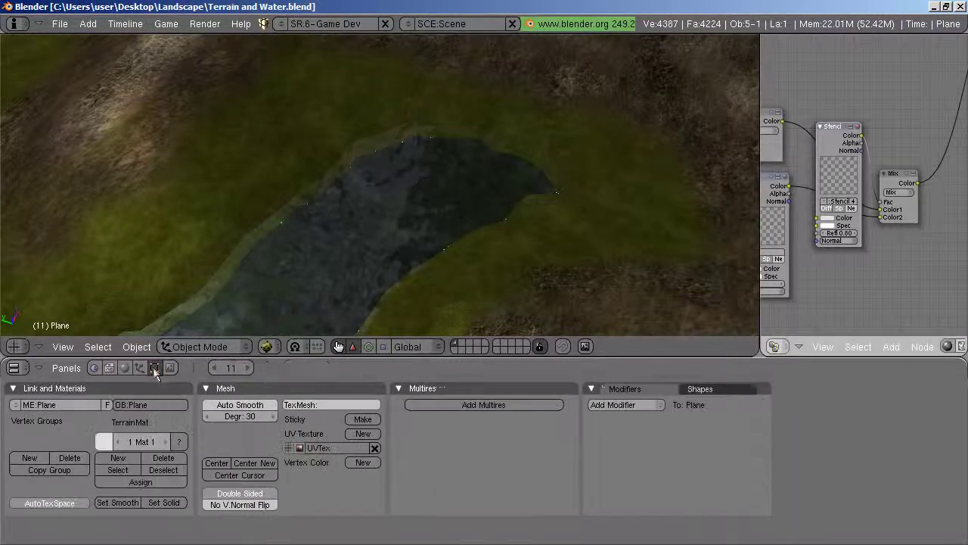
left_click(244, 347)
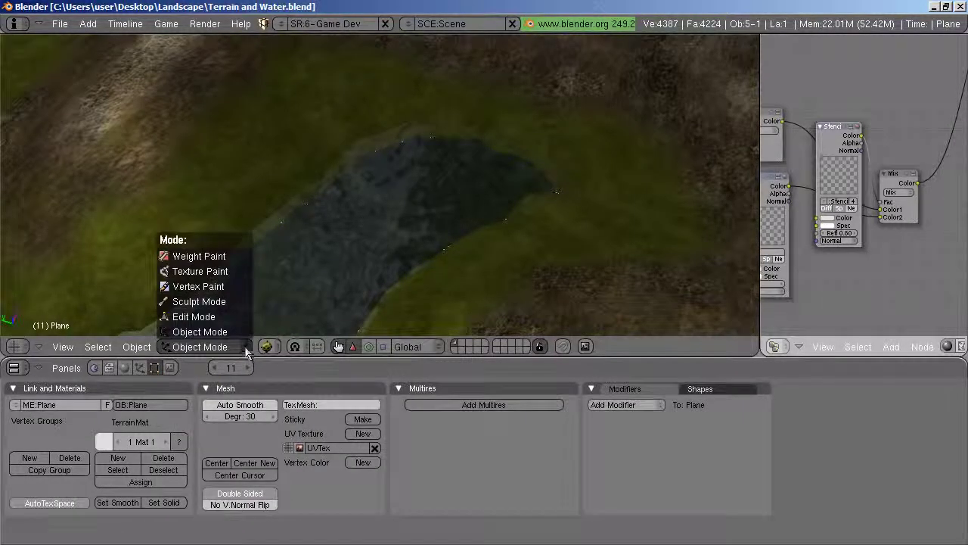
left_click(232, 273)
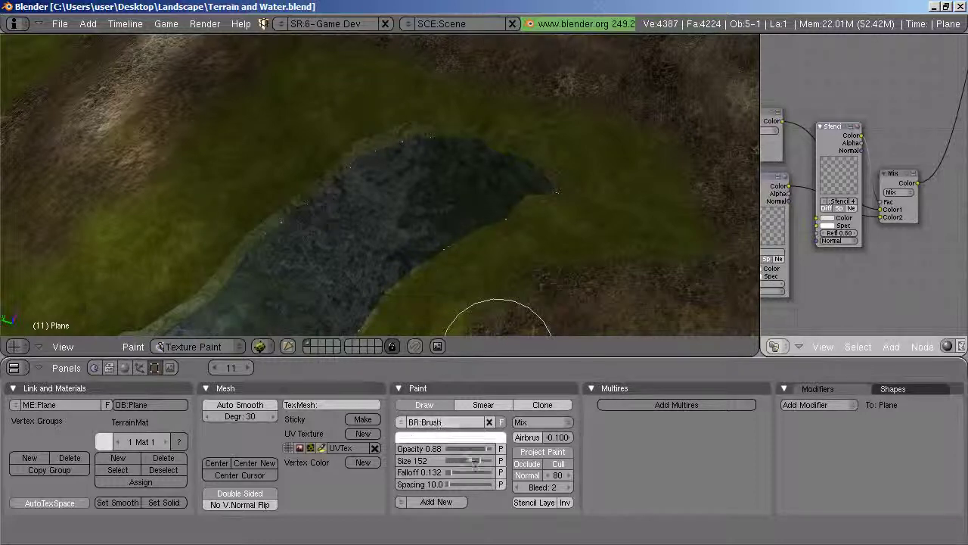
Set the brush size to about 71 and paint dirt at the bend tip and upper water edge.
left_click_drag(486, 450, 471, 454)
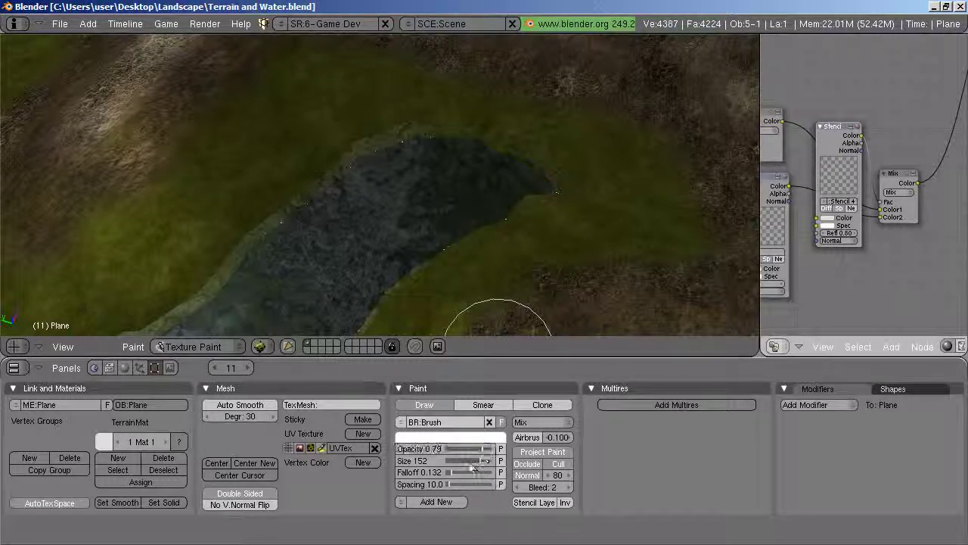
left_click_drag(479, 464, 451, 466)
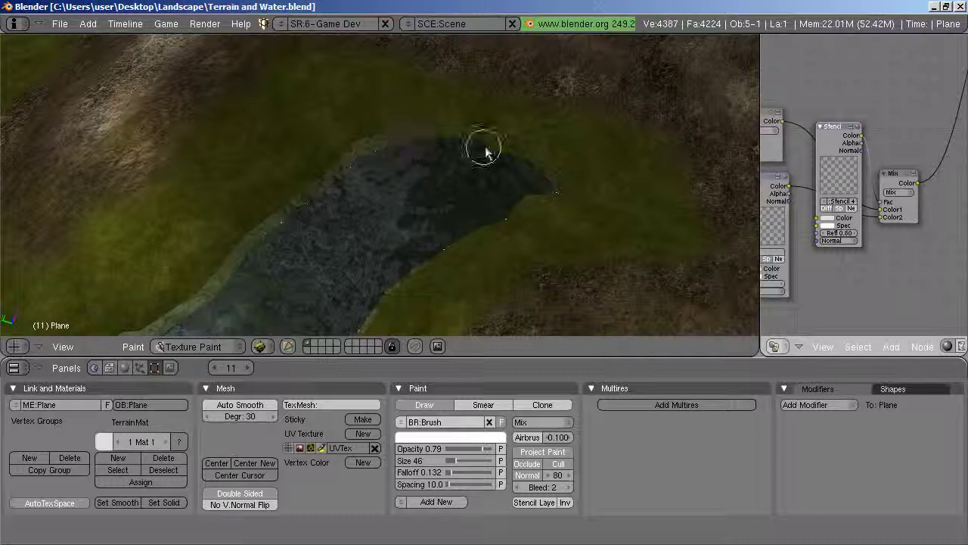
scroll(572, 187, "up", 2)
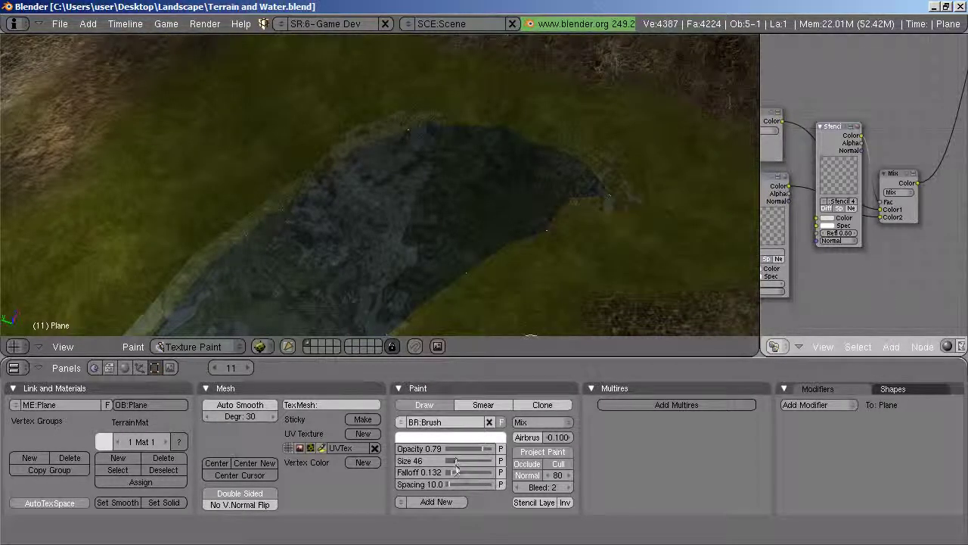
left_click_drag(455, 466, 464, 464)
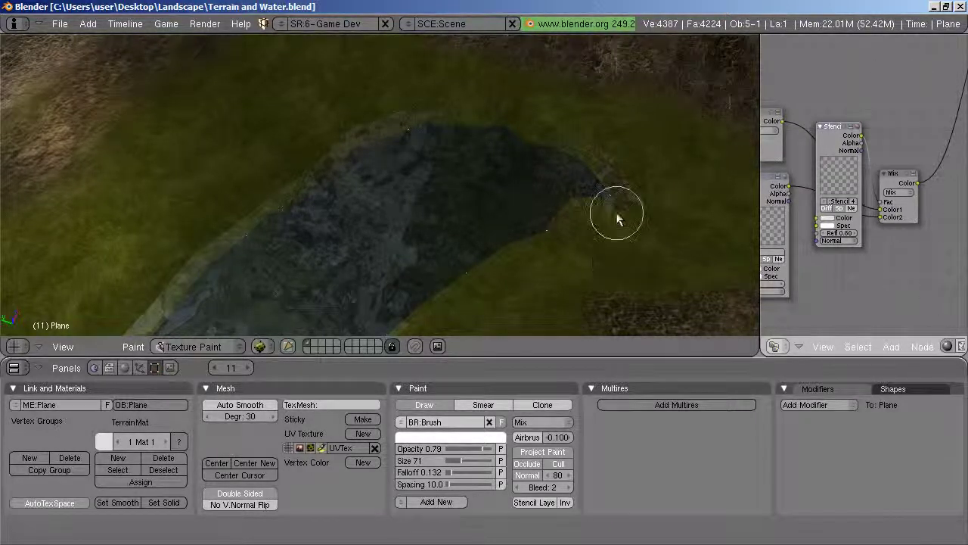
left_click_drag(625, 196, 598, 151)
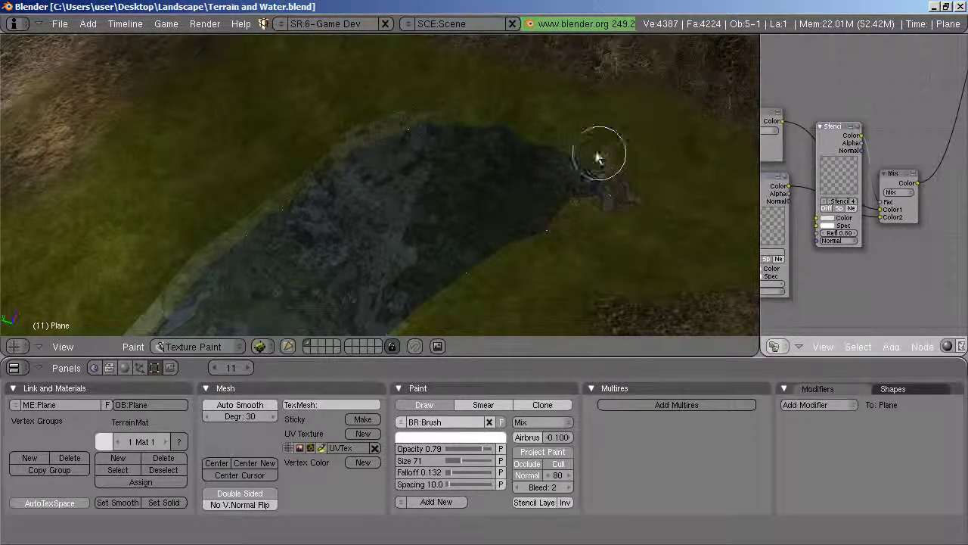
mouse_move(507, 127)
left_mouse_down()
mouse_move(469, 113)
mouse_move(439, 119)
left_mouse_up()
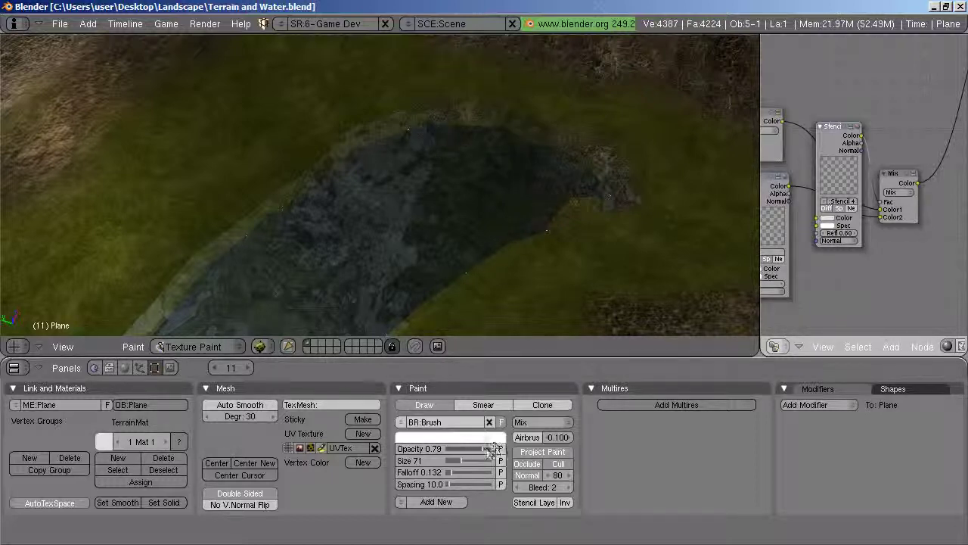
Raise brush opacity to 1.00 and paint rocky dirt along the upper bank, undoing one stroke.
left_click_drag(485, 452, 496, 448)
mouse_move(599, 205)
middle_mouse_down("shift")
mouse_move(594, 214)
mouse_move(583, 180)
middle_mouse_up("shift")
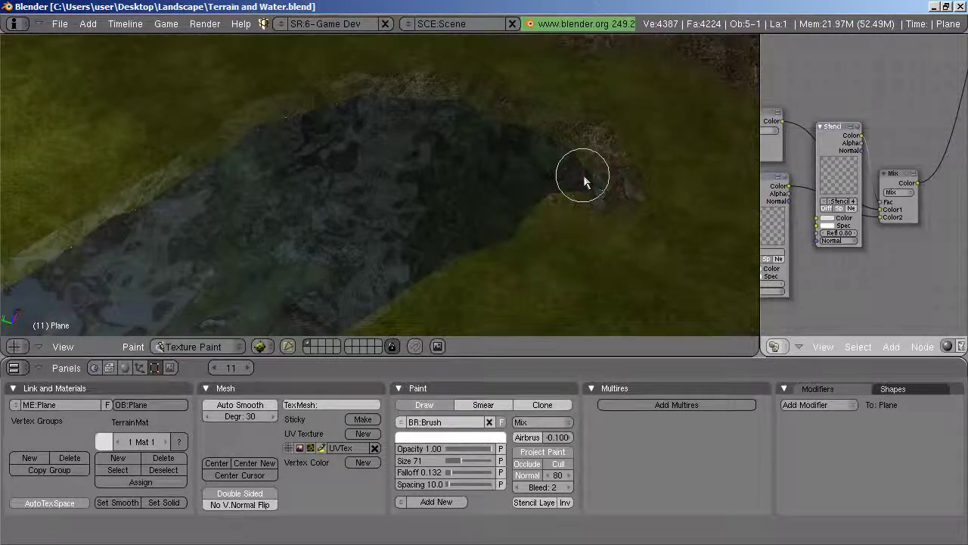
left_click_drag(537, 118, 584, 175)
key("ctrl+z")
mouse_move(270, 114)
left_mouse_down()
mouse_move(158, 188)
mouse_move(121, 201)
left_mouse_up()
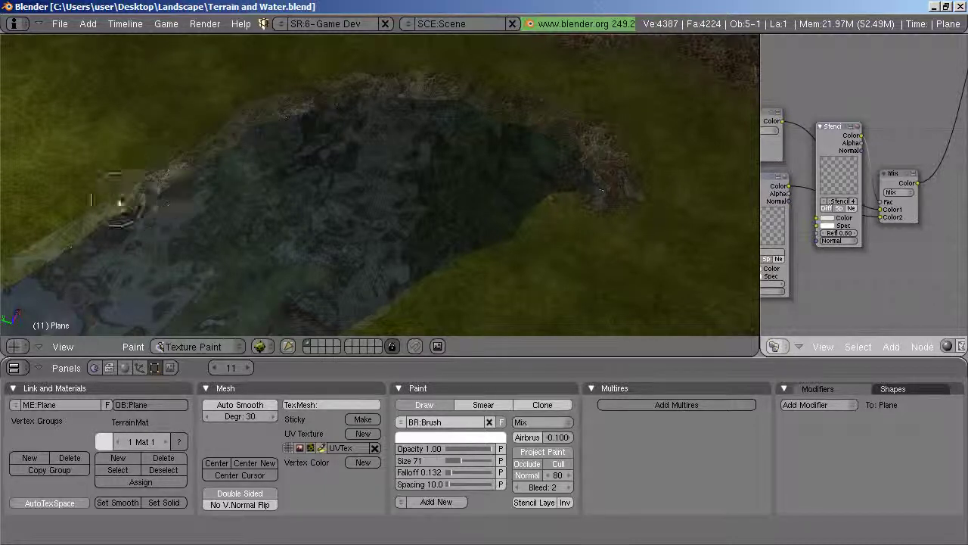
mouse_move(155, 165)
left_mouse_down()
mouse_move(245, 113)
mouse_move(299, 95)
mouse_move(471, 82)
mouse_move(592, 147)
mouse_move(655, 220)
mouse_move(613, 141)
mouse_move(640, 190)
mouse_move(577, 223)
mouse_move(528, 213)
mouse_move(550, 210)
mouse_move(436, 286)
mouse_move(484, 264)
mouse_move(492, 275)
mouse_move(629, 220)
mouse_move(550, 273)
mouse_move(399, 320)
left_mouse_up()
mouse_move(394, 319)
middle_mouse_down()
mouse_move(424, 162)
mouse_move(368, 217)
mouse_move(562, 320)
mouse_move(512, 305)
mouse_move(586, 392)
mouse_move(663, 368)
mouse_move(664, 357)
mouse_move(627, 349)
mouse_move(665, 335)
mouse_move(468, 253)
middle_mouse_up()
key("ctrl+Up")
Paint pale dirt along the lower-left bank and brown dirt along the river's right edge.
mouse_move(476, 174)
left_mouse_down()
mouse_move(416, 209)
mouse_move(404, 225)
mouse_move(410, 242)
mouse_move(488, 197)
mouse_move(376, 283)
mouse_move(333, 358)
mouse_move(389, 245)
mouse_move(279, 369)
mouse_move(197, 429)
left_mouse_up()
mouse_move(388, 321)
left_mouse_down()
mouse_move(231, 452)
mouse_move(173, 468)
left_mouse_up()
left_click_drag(191, 433, 141, 484)
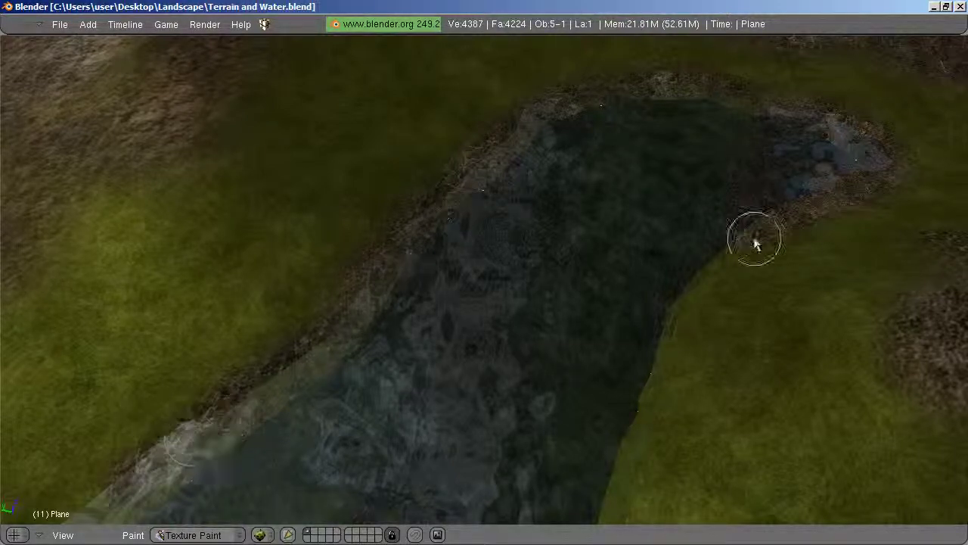
left_click_drag(766, 222, 710, 279)
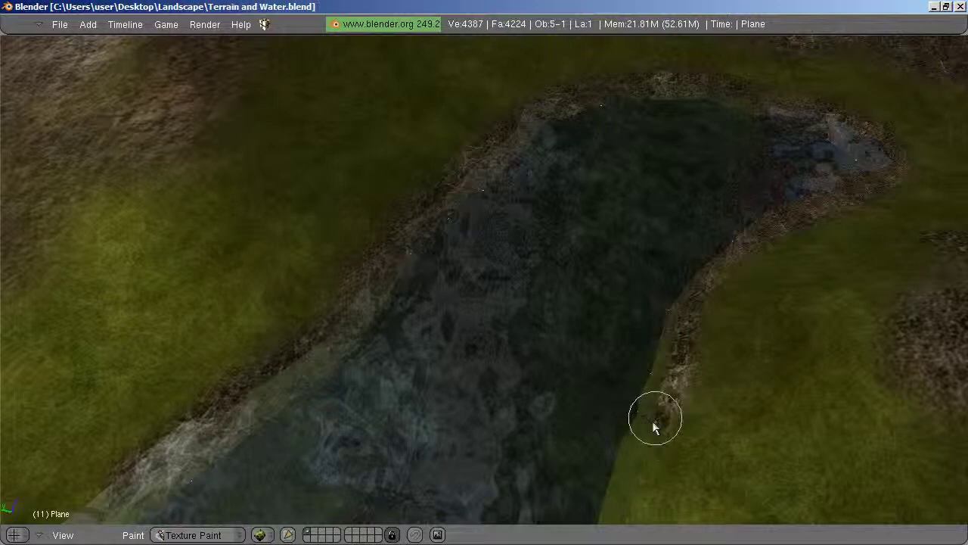
mouse_move(649, 428)
left_mouse_down()
mouse_move(618, 502)
mouse_move(668, 304)
mouse_move(659, 411)
mouse_move(627, 450)
mouse_move(631, 464)
mouse_move(655, 319)
left_mouse_up()
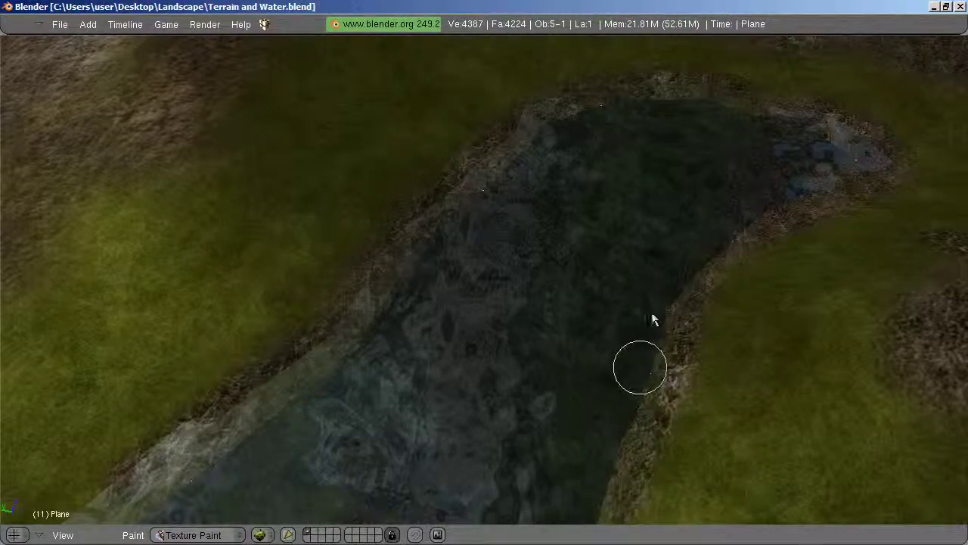
mouse_move(719, 258)
left_mouse_down()
mouse_move(659, 356)
mouse_move(786, 189)
mouse_move(657, 385)
mouse_move(611, 477)
left_mouse_up()
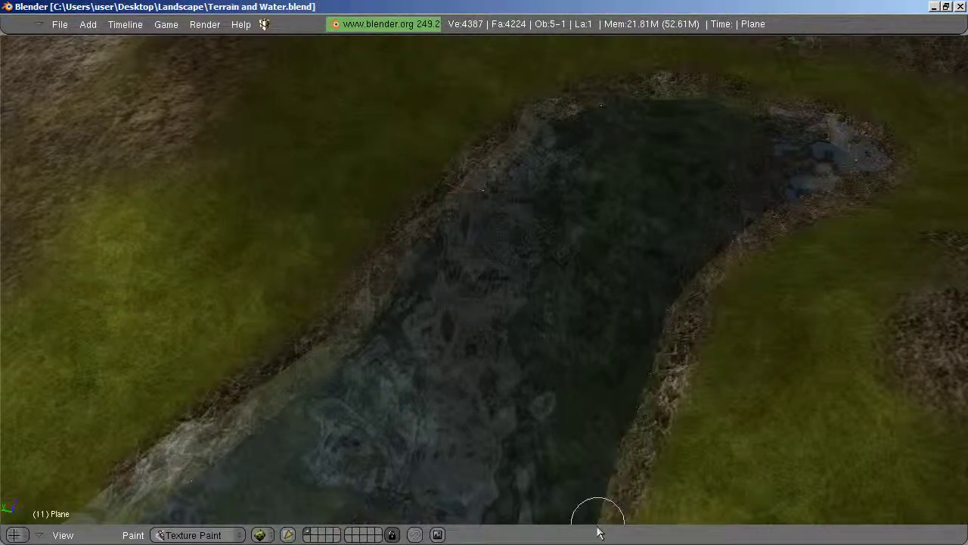
Reframe the river and add rocky texture along the left bank and down the right bank.
mouse_move(597, 464)
middle_mouse_down()
mouse_move(605, 335)
mouse_move(482, 341)
middle_mouse_up()
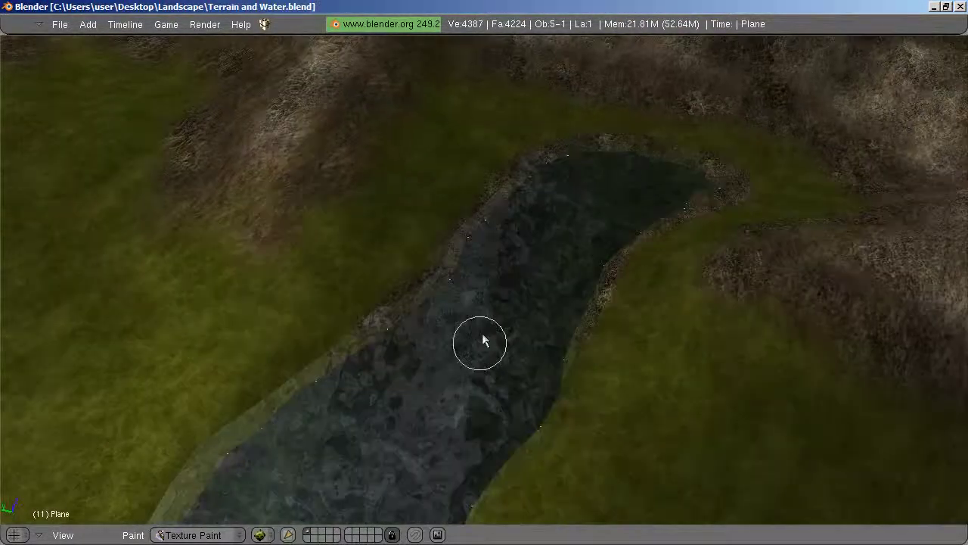
scroll(482, 339, "up", 2)
middle_click_drag(553, 296, 605, 274)
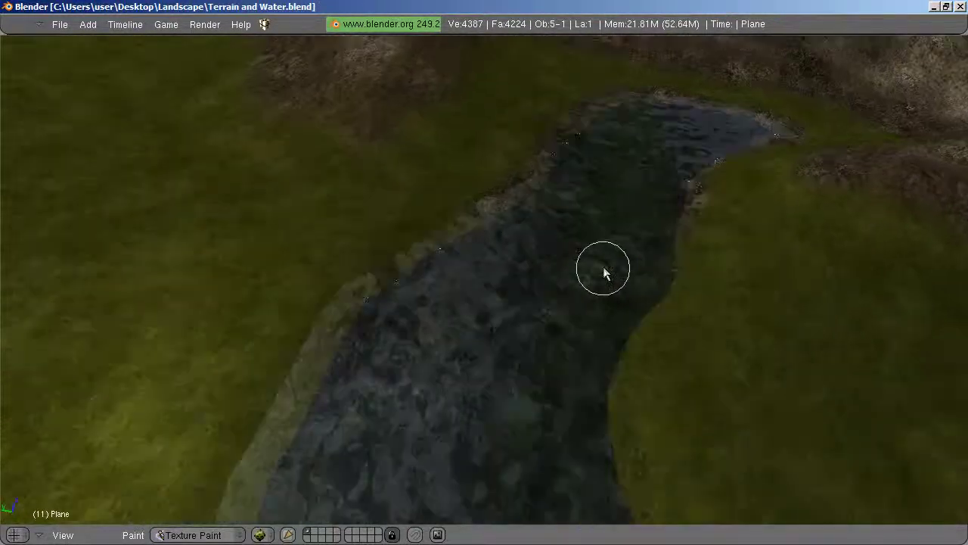
mouse_move(515, 234)
left_mouse_down()
mouse_move(495, 221)
mouse_move(432, 237)
mouse_move(346, 303)
mouse_move(283, 400)
mouse_move(264, 469)
mouse_move(313, 361)
mouse_move(370, 288)
mouse_move(335, 303)
mouse_move(237, 454)
mouse_move(222, 524)
left_mouse_up()
mouse_move(381, 315)
left_mouse_down()
mouse_move(408, 262)
mouse_move(467, 225)
left_mouse_up()
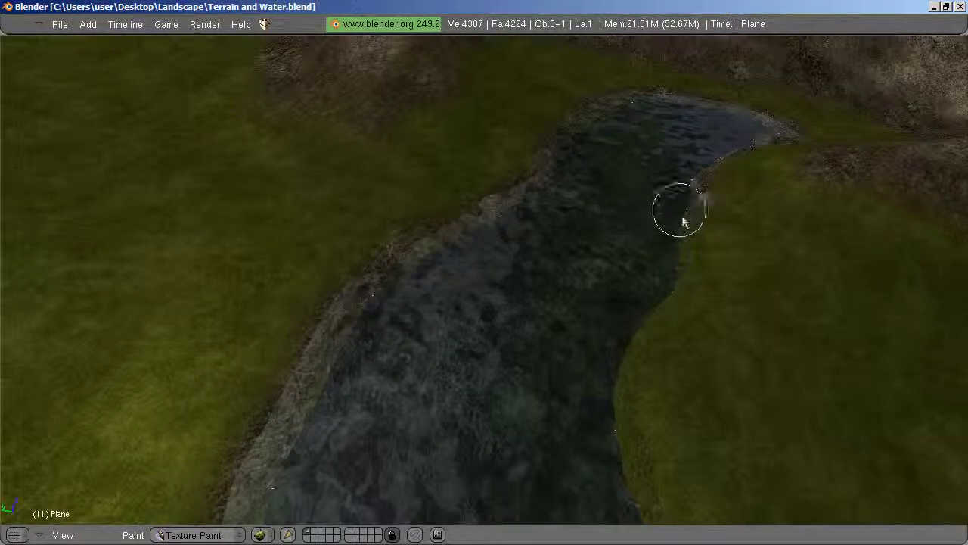
mouse_move(680, 268)
left_mouse_down()
mouse_move(668, 320)
mouse_move(643, 362)
mouse_move(623, 456)
mouse_move(659, 524)
mouse_move(635, 454)
left_mouse_up()
mouse_move(628, 383)
left_mouse_down()
mouse_move(613, 417)
mouse_move(640, 328)
mouse_move(676, 280)
left_mouse_up()
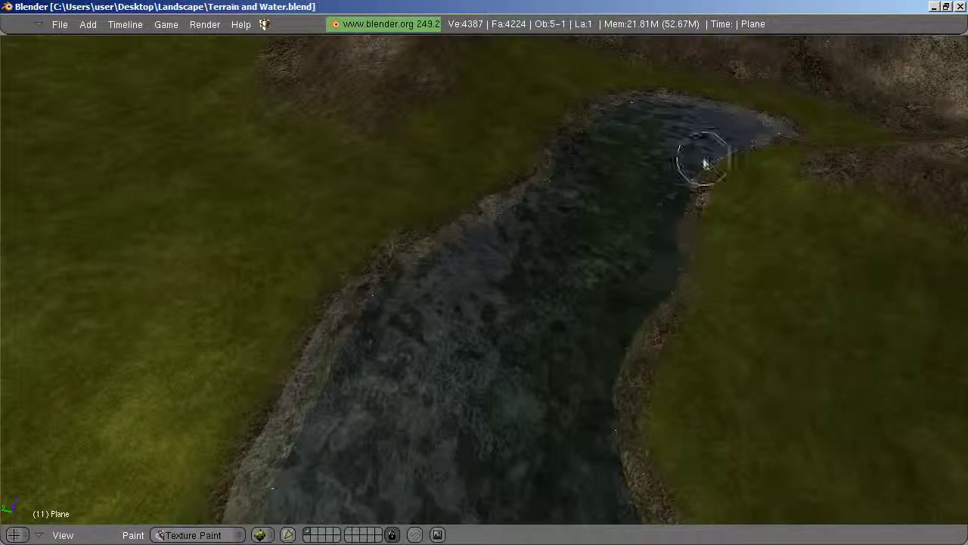
left_click_drag(615, 380, 596, 478)
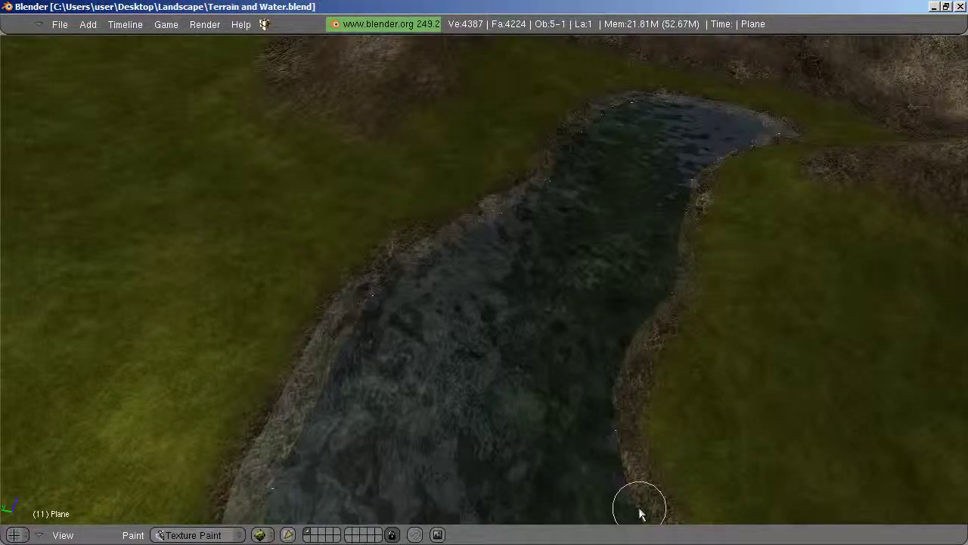
scroll(598, 346, "down", 3)
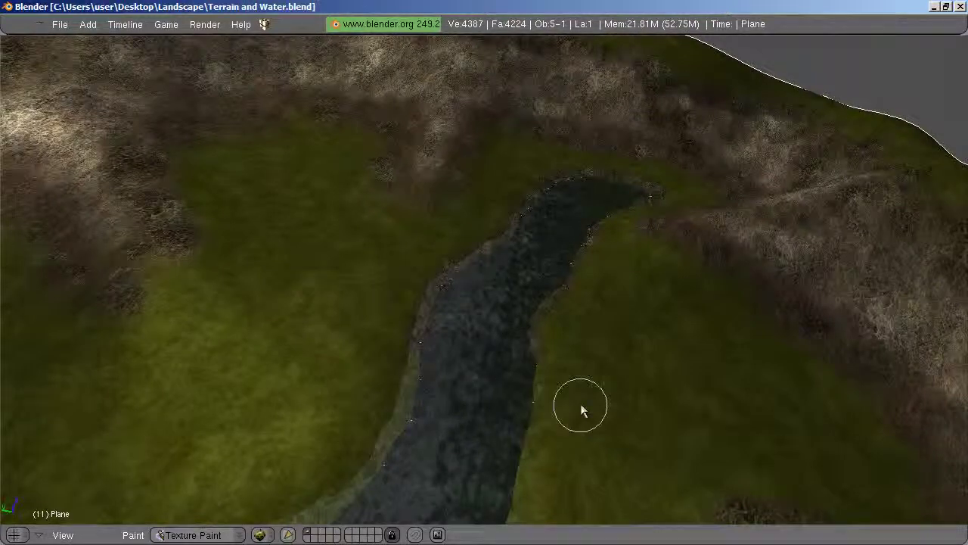
Paint dirt down the right and left banks of the river's upper channel.
middle_click_drag(581, 409, 605, 320)
scroll(588, 335, "up", 1)
scroll(575, 287, "up", 2)
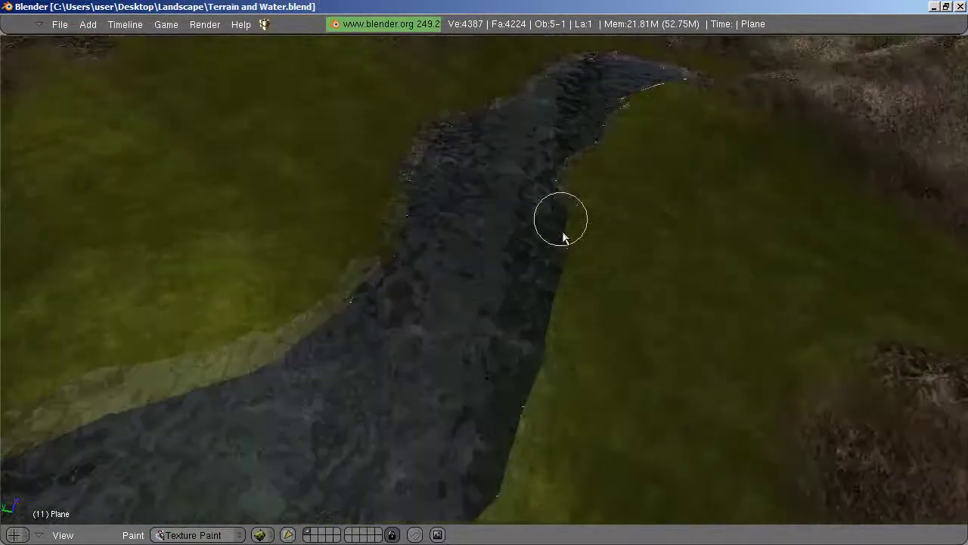
middle_click_drag(556, 239, 586, 175)
mouse_move(611, 205)
left_mouse_down()
mouse_move(627, 502)
mouse_move(599, 376)
mouse_move(595, 187)
mouse_move(583, 147)
mouse_move(588, 260)
mouse_move(572, 510)
mouse_move(588, 459)
mouse_move(605, 519)
mouse_move(584, 502)
mouse_move(627, 342)
left_mouse_up()
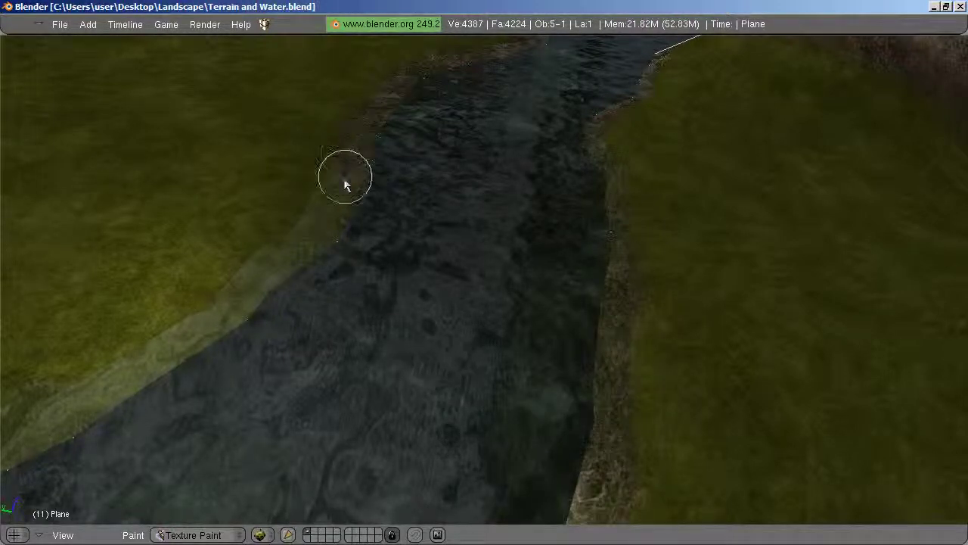
mouse_move(326, 195)
left_mouse_down()
mouse_move(313, 231)
mouse_move(268, 277)
mouse_move(159, 364)
mouse_move(88, 398)
mouse_move(159, 318)
mouse_move(342, 214)
mouse_move(201, 371)
mouse_move(73, 427)
mouse_move(30, 401)
mouse_move(162, 368)
mouse_move(52, 442)
mouse_move(68, 387)
mouse_move(141, 356)
mouse_move(45, 454)
mouse_move(230, 353)
mouse_move(266, 281)
mouse_move(380, 174)
mouse_move(320, 255)
mouse_move(315, 329)
mouse_move(532, 459)
mouse_move(569, 516)
mouse_move(610, 277)
mouse_move(608, 212)
left_mouse_up()
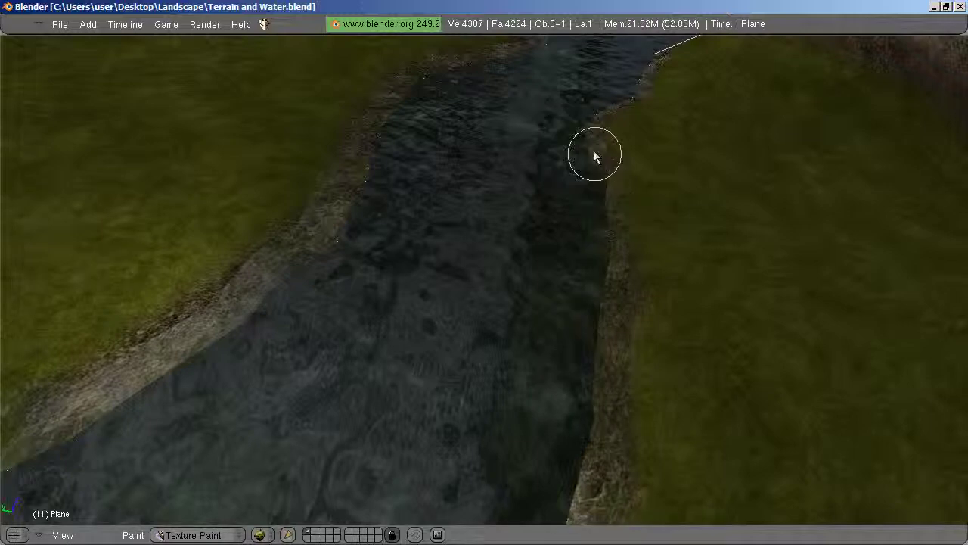
left_click_drag(593, 150, 562, 209)
Paint a light shoreline band along the left bank and darken the bank further downstream.
scroll(562, 210, "down", 3)
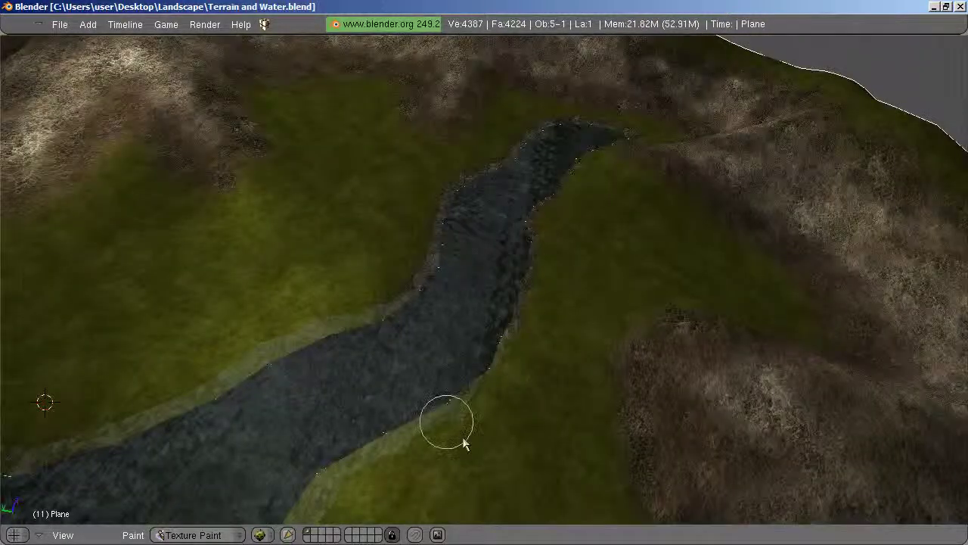
middle_click_drag(512, 417, 565, 366)
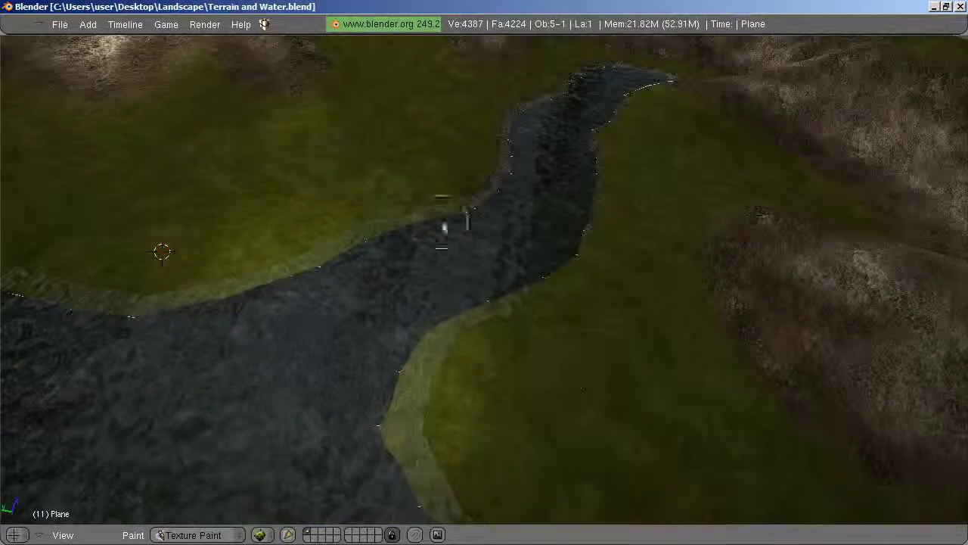
left_click_drag(459, 225, 300, 276)
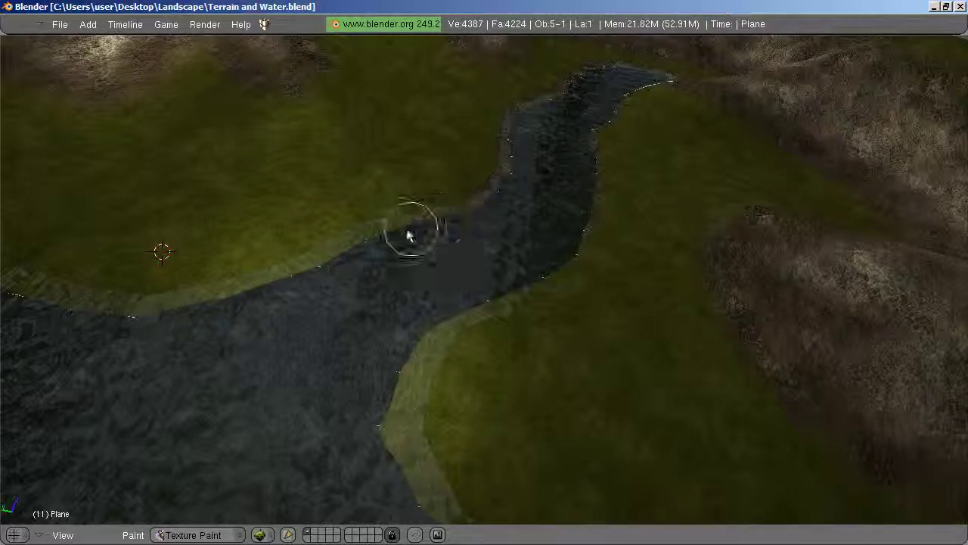
mouse_move(263, 286)
left_mouse_down()
mouse_move(195, 307)
mouse_move(480, 215)
mouse_move(519, 190)
mouse_move(555, 235)
mouse_move(584, 220)
mouse_move(578, 252)
left_mouse_up()
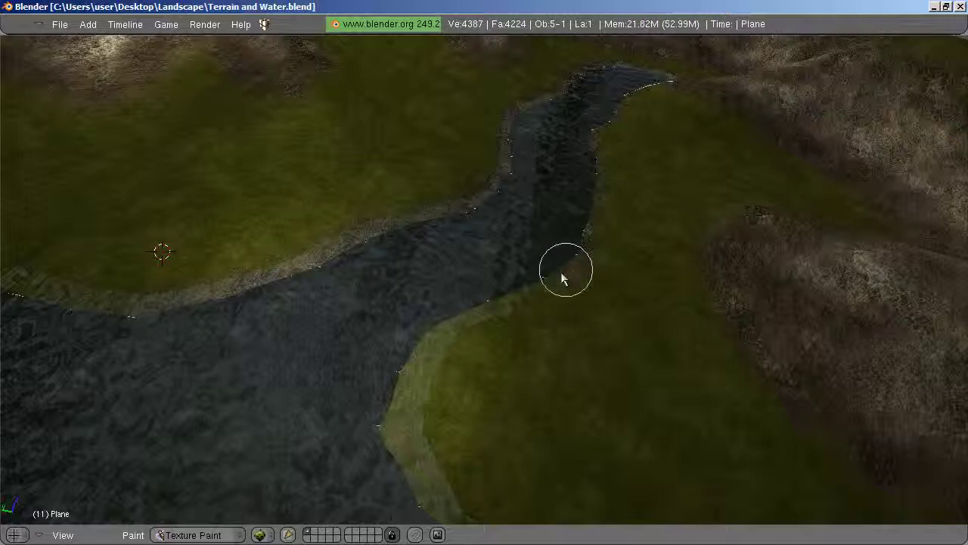
mouse_move(479, 325)
left_mouse_down()
mouse_move(449, 339)
mouse_move(418, 381)
left_mouse_up()
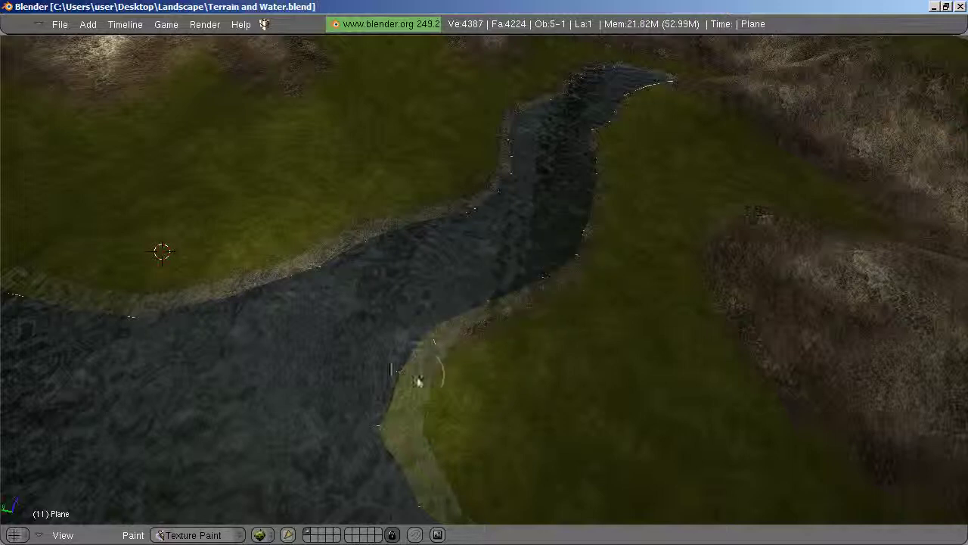